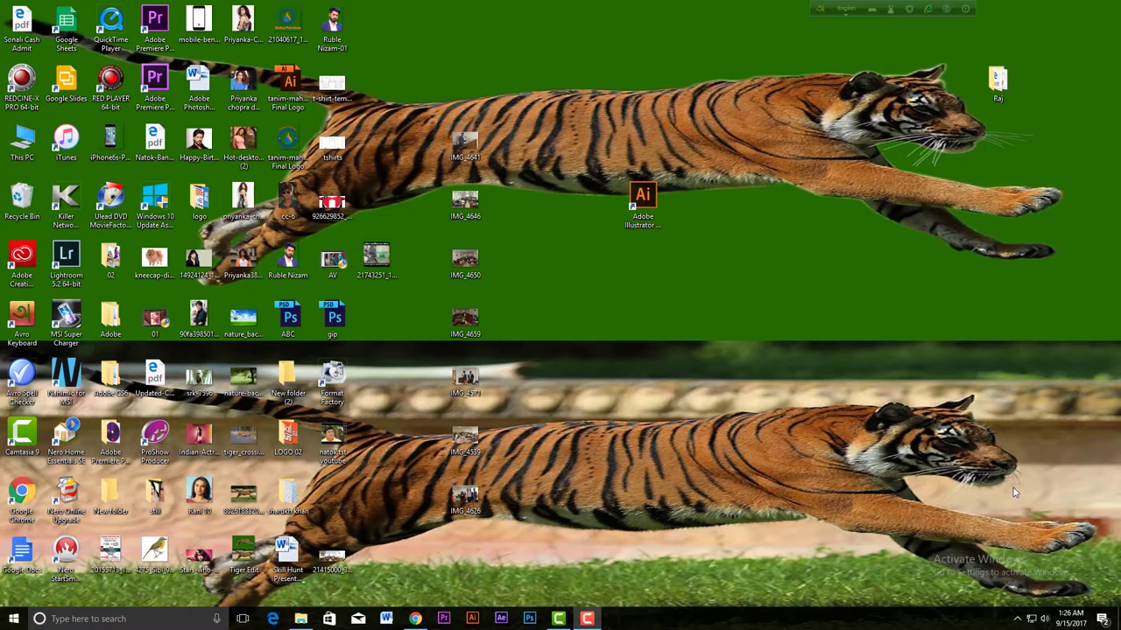
Launch Adobe Illustrator CC from the desktop shortcut to view its start-up, and close it again
click(600, 359)
click(641, 199)
double_click(640, 200)
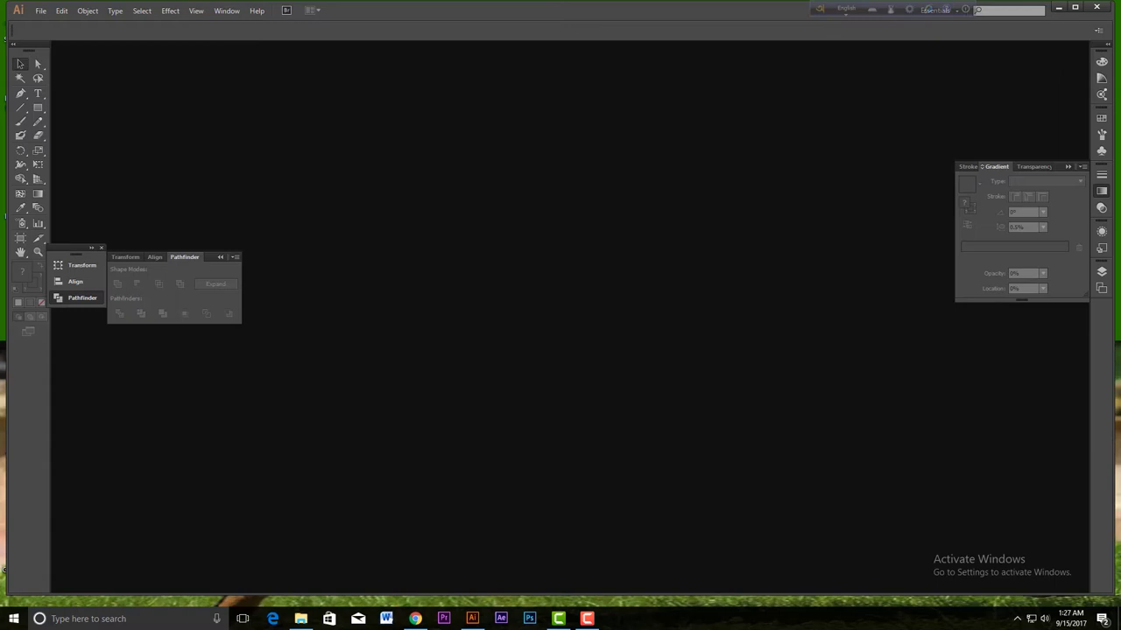
click(1099, 11)
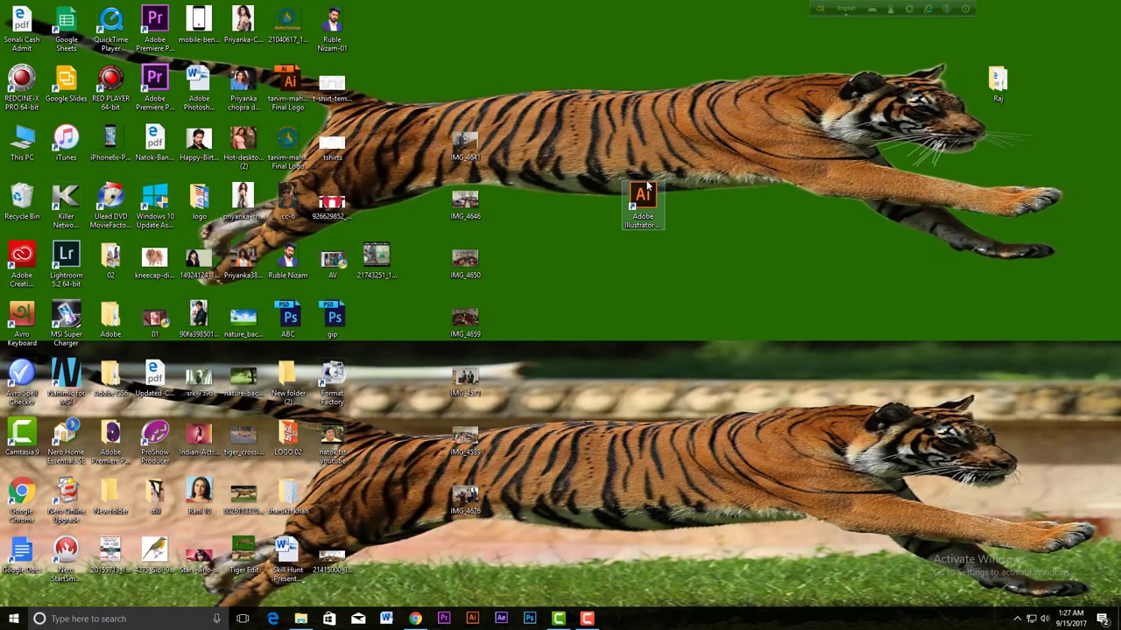
Create a second desktop shortcut for Adobe Illustrator CC (64 Bit) and delete the duplicate
click(646, 198)
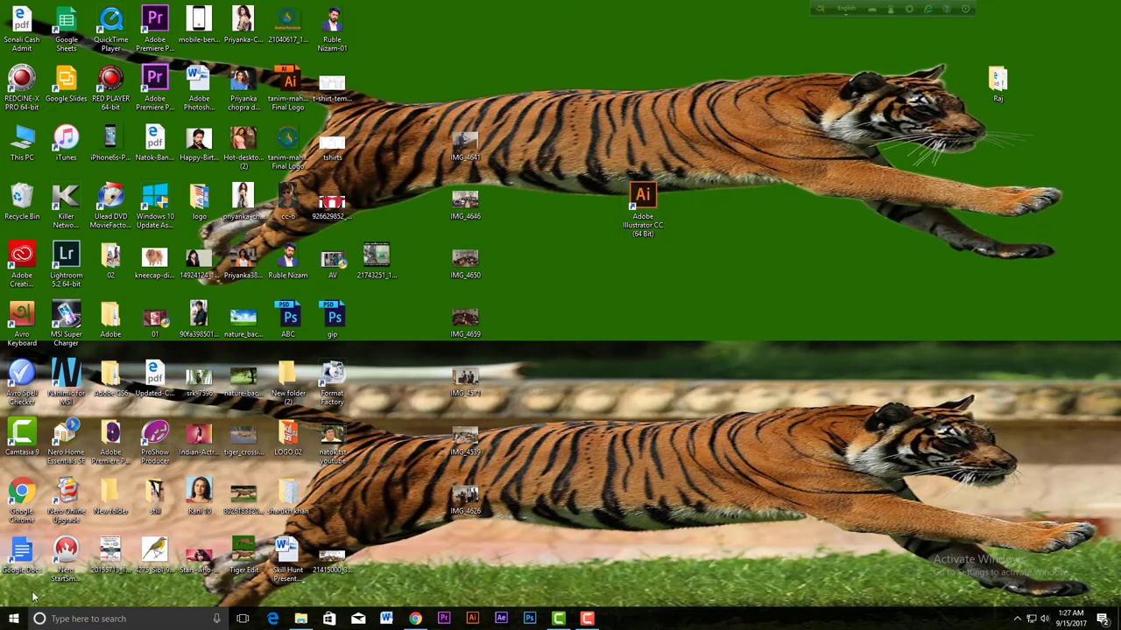
click(13, 619)
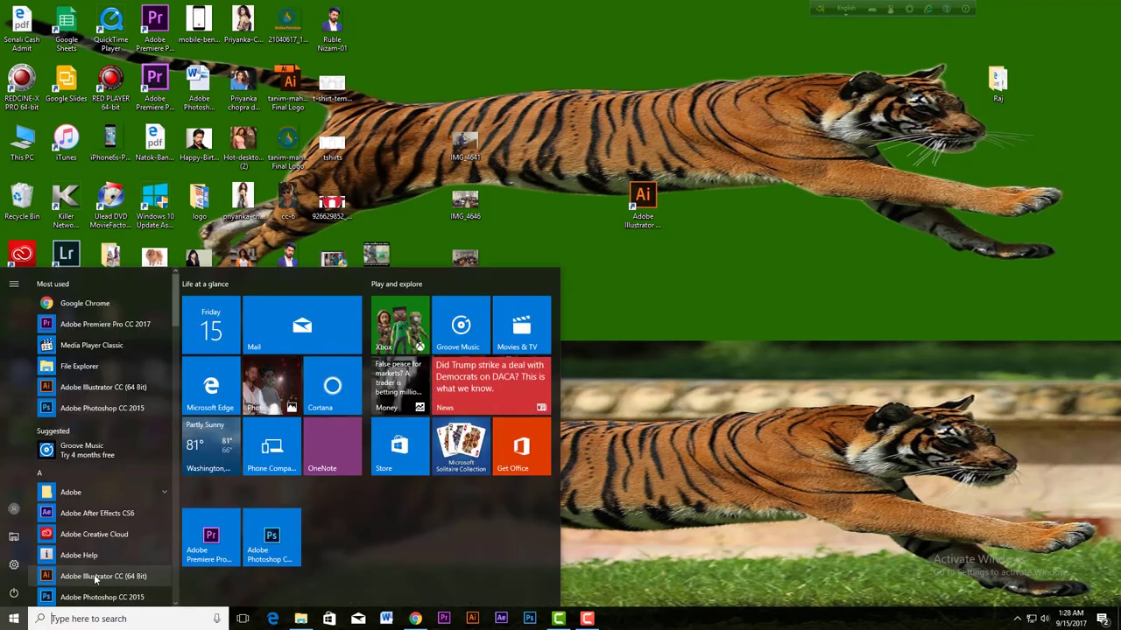
drag(92, 582, 725, 263)
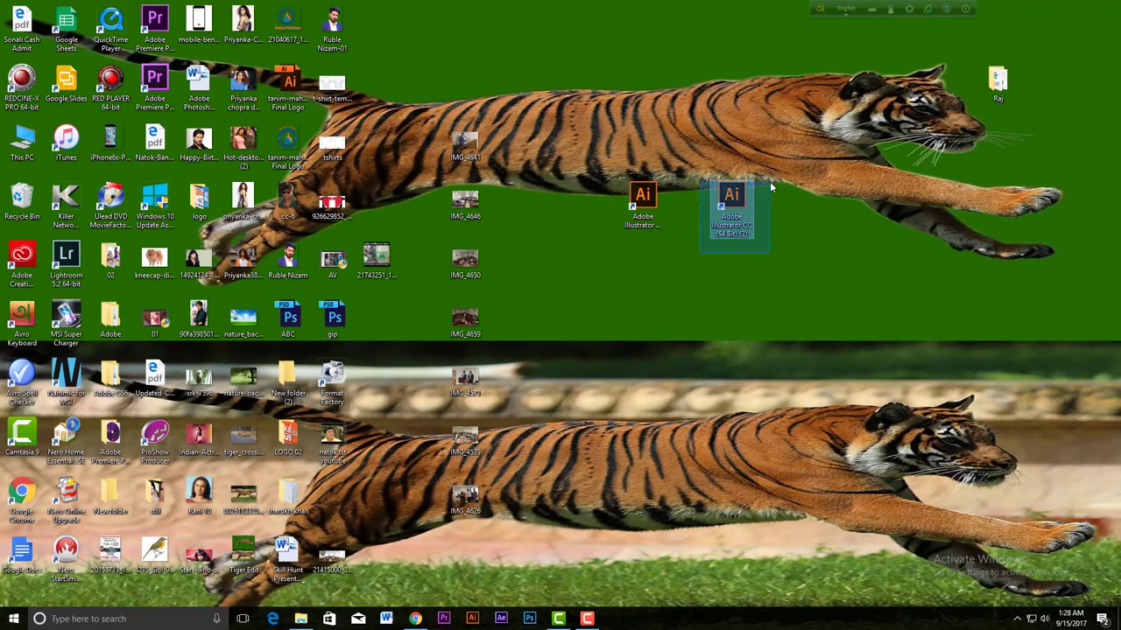
key(Delete)
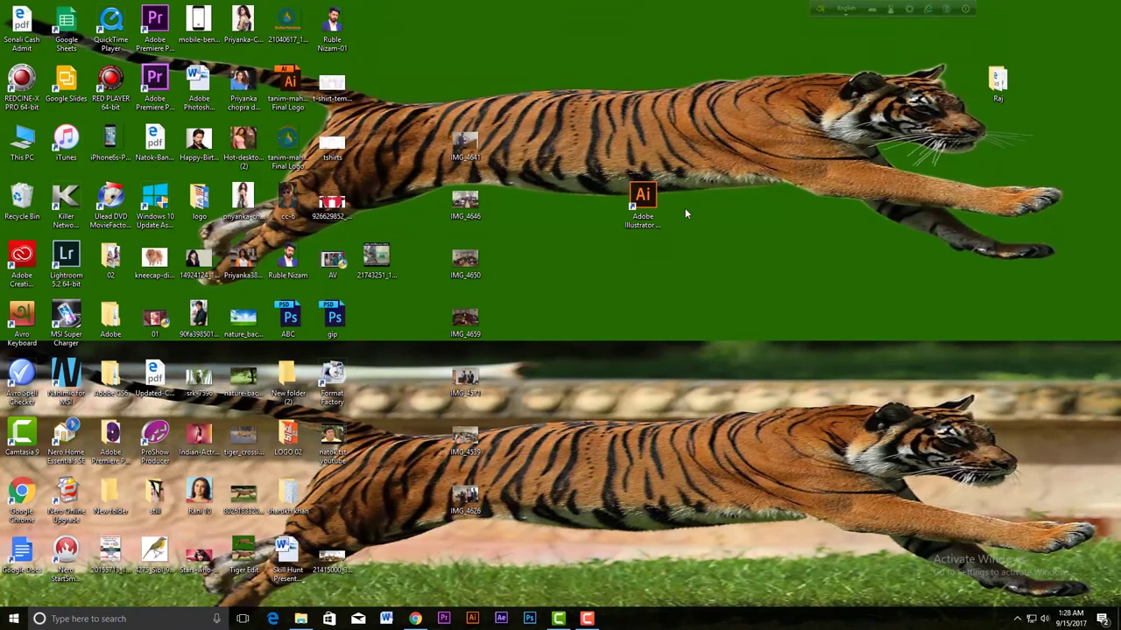
Open the file location of the desktop's Adobe Illustrator CC (64 Bit) shortcut from its properties
click(640, 200)
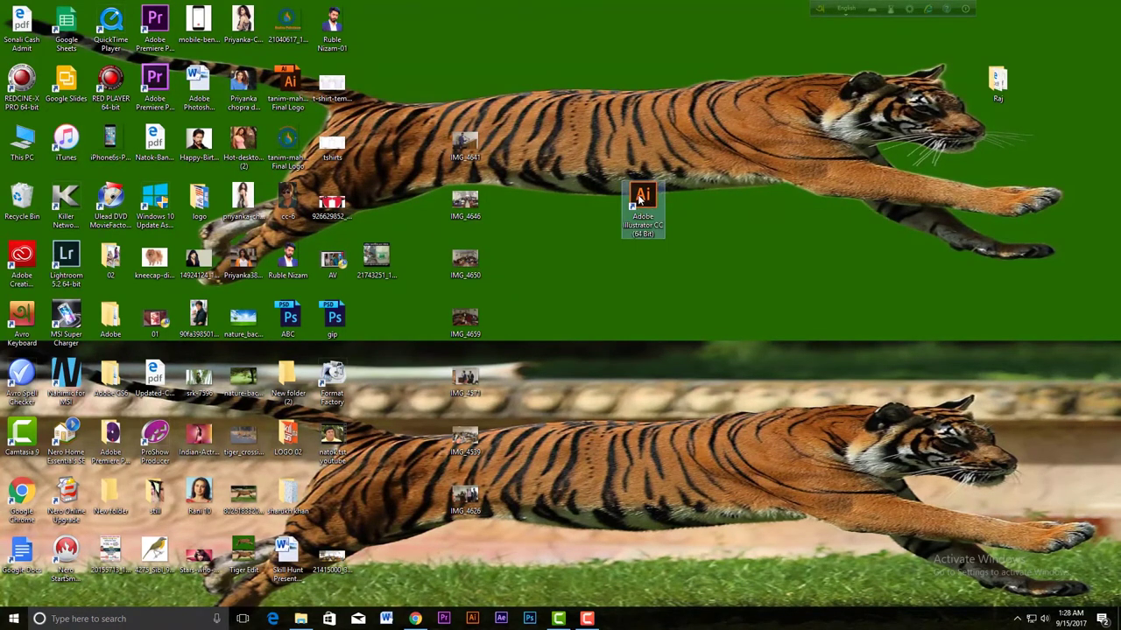
right_click(639, 200)
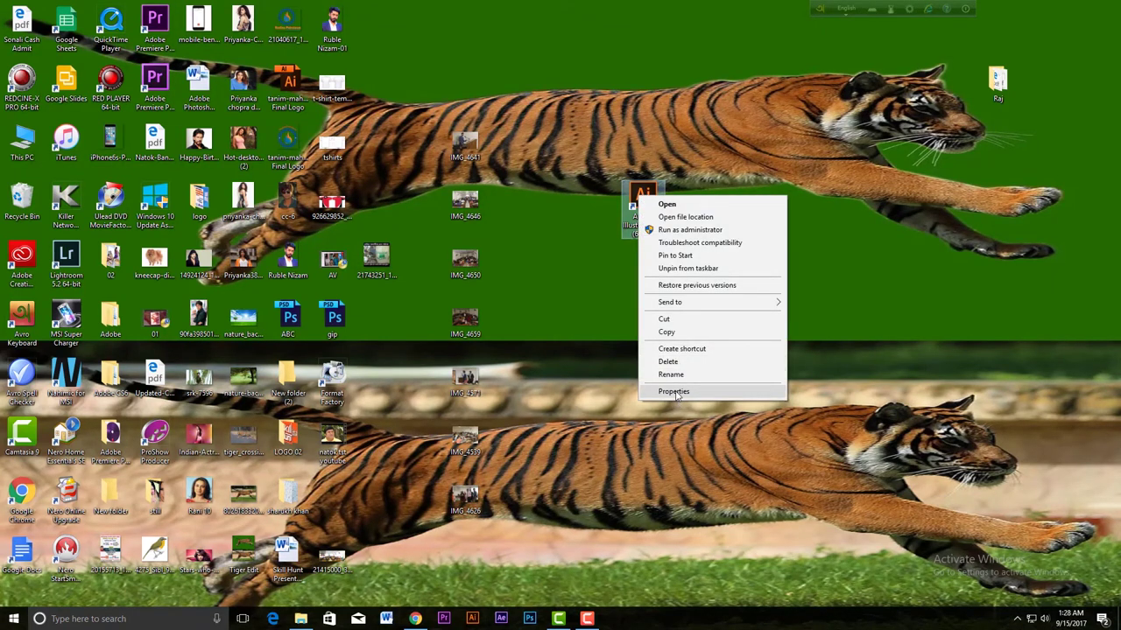
click(675, 392)
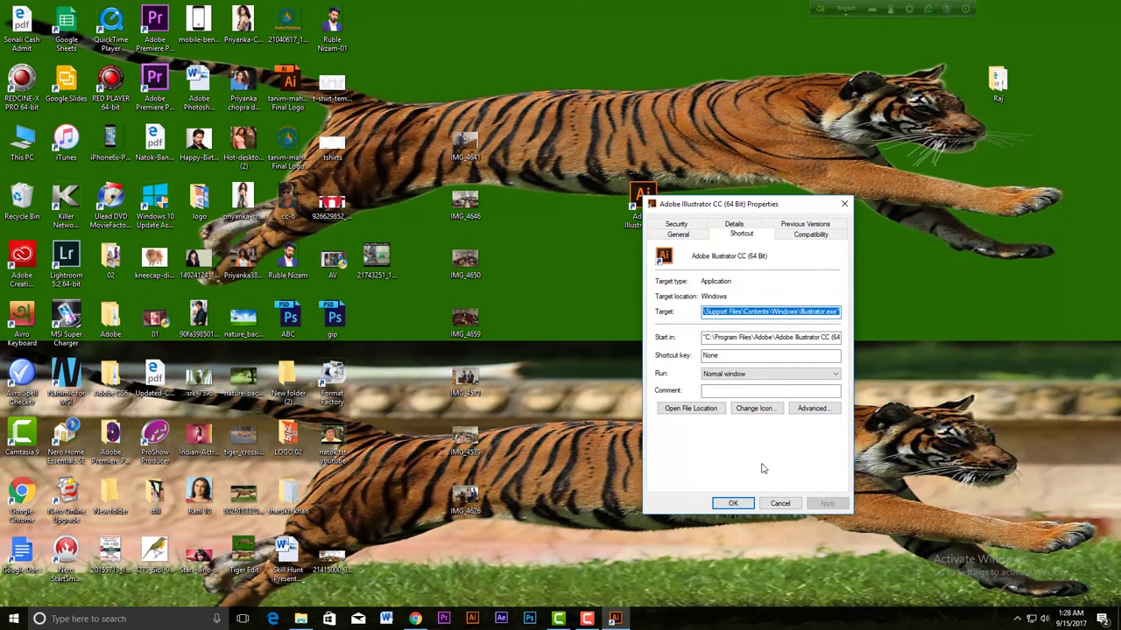
click(701, 410)
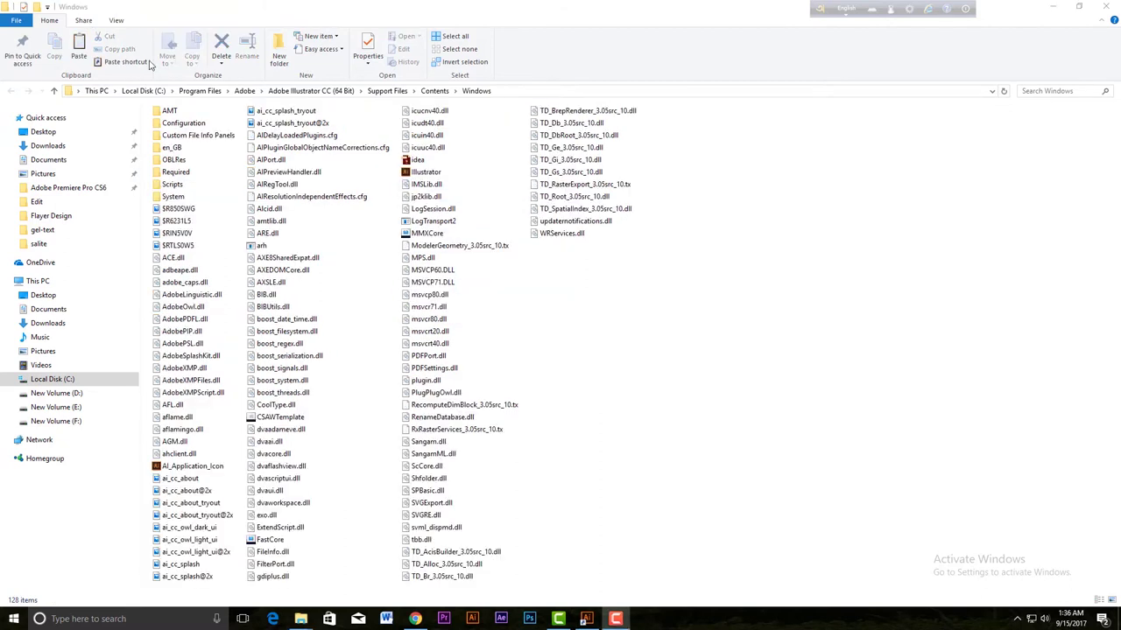
Try the large icons and content layouts for the Illustrator Windows folder and return to the list layout
click(118, 22)
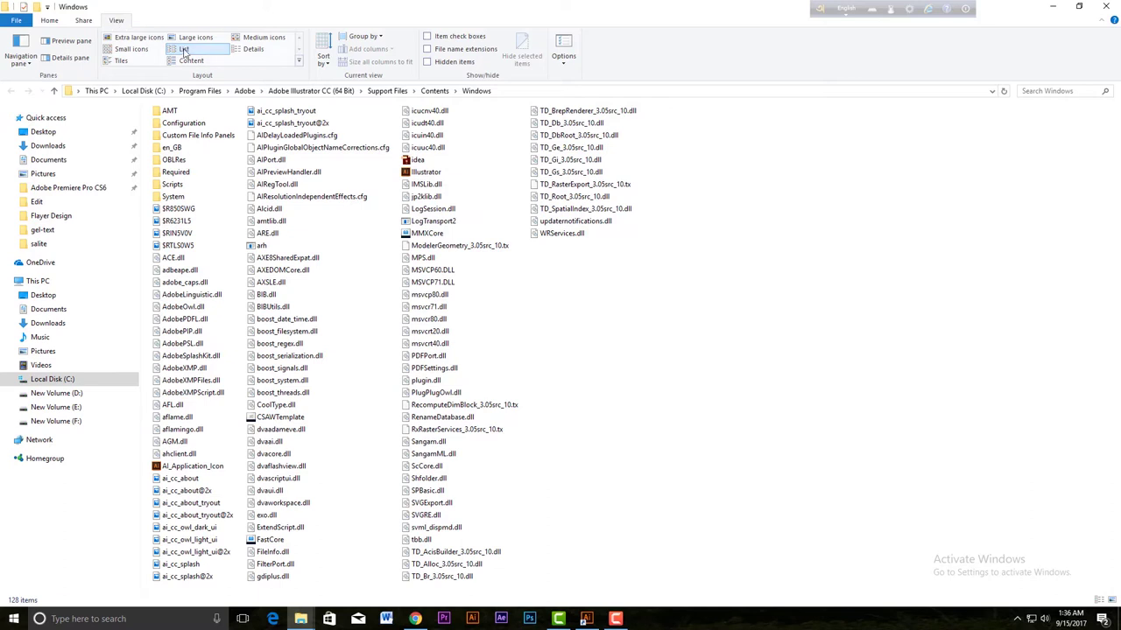
click(194, 37)
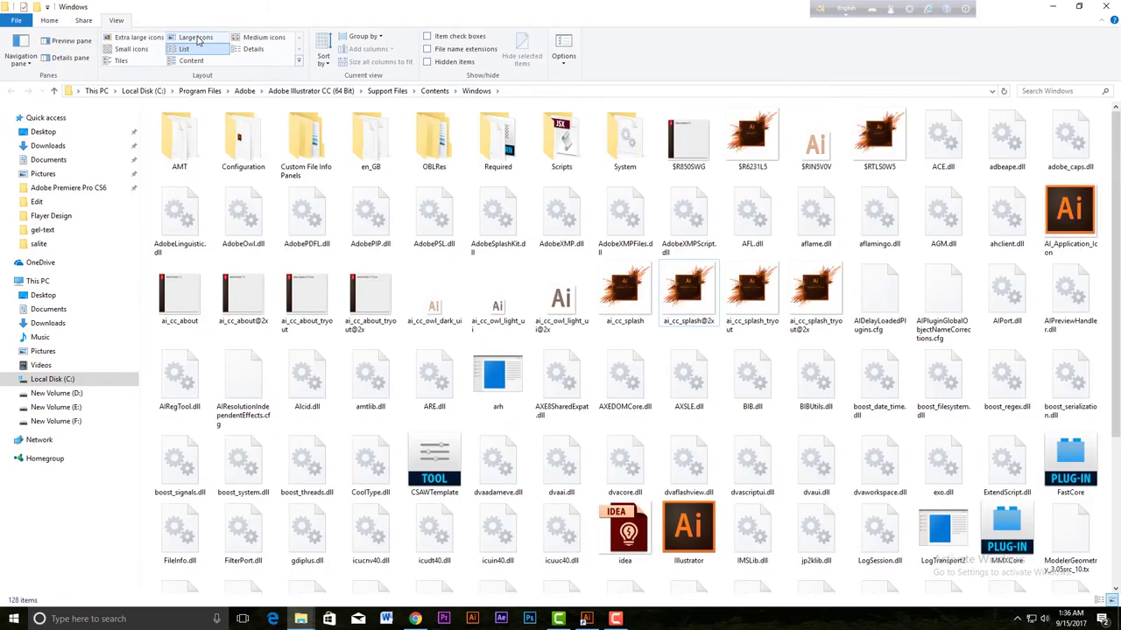
click(201, 59)
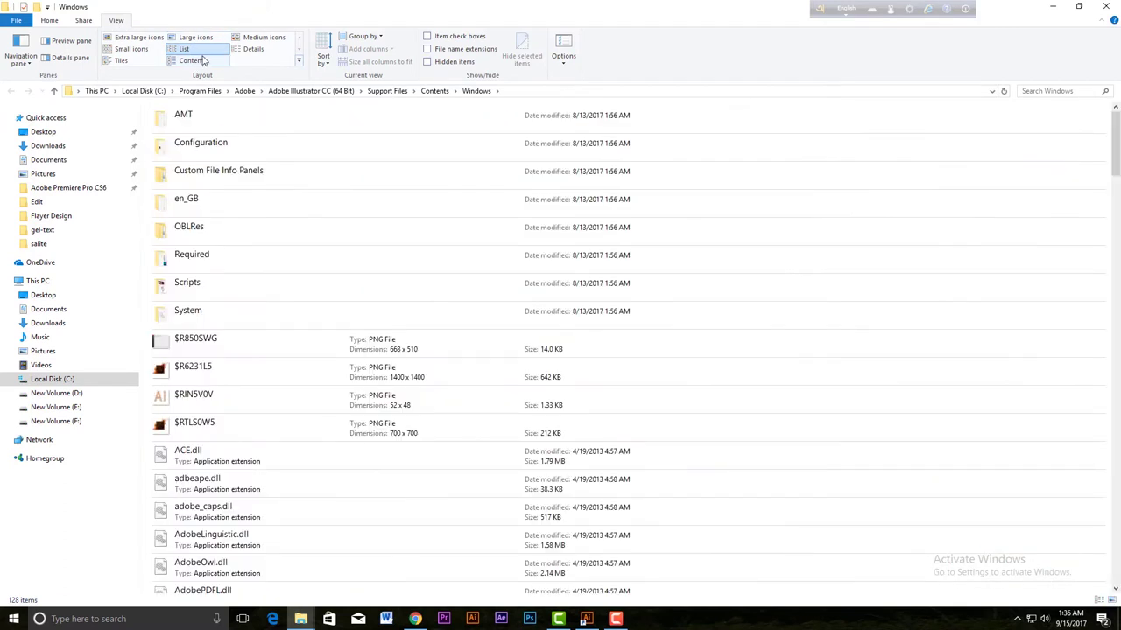
click(200, 52)
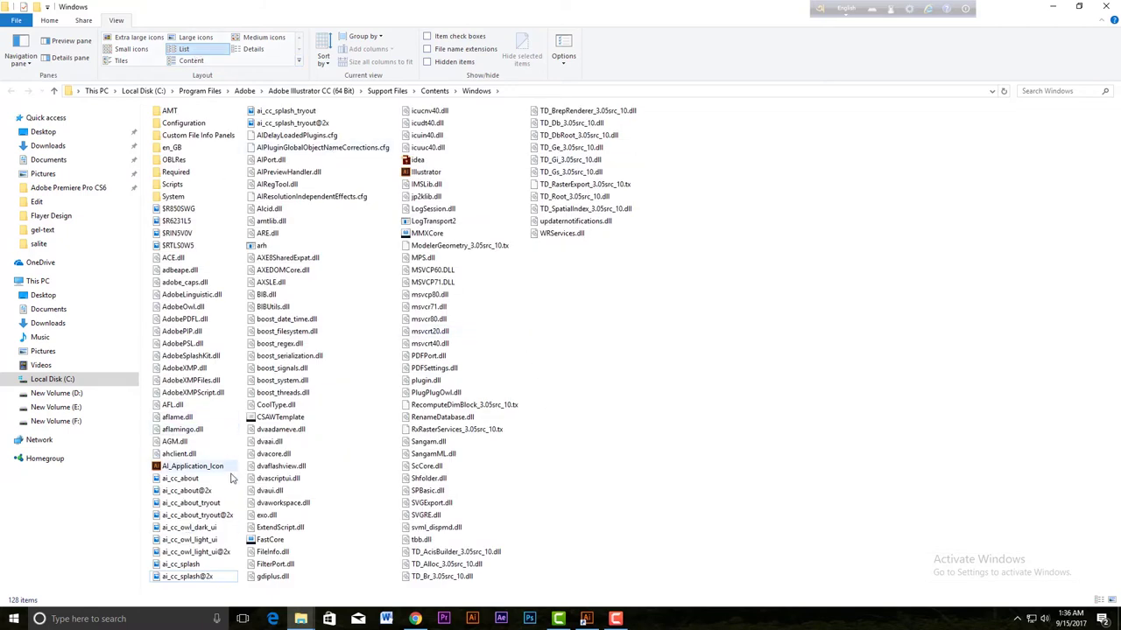
Copy ai_cc_about, ai_cc_about@2x, ai_cc_splash and ai_cc_splash@2x from the Illustrator Windows folder to the Desktop
click(185, 481)
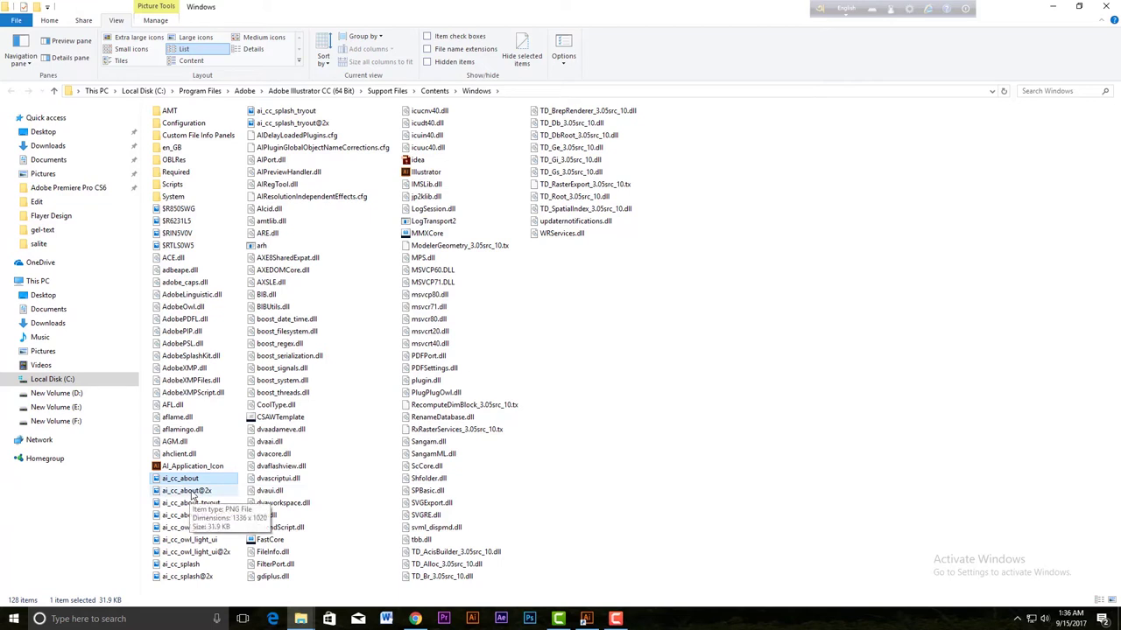
ctrl+click(191, 493)
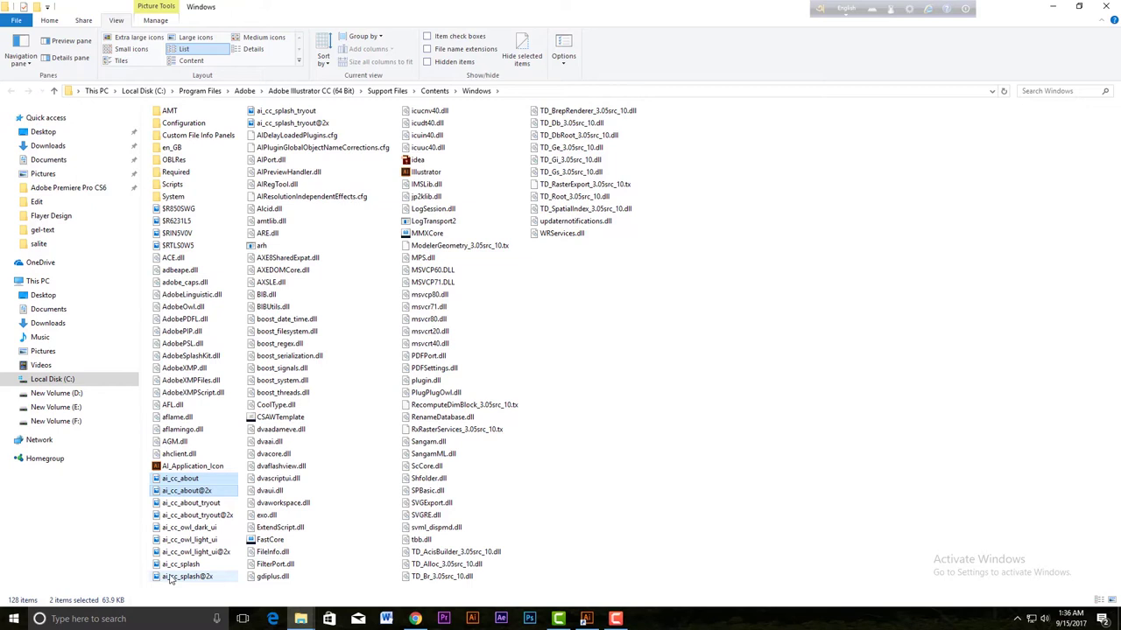
ctrl+click(203, 566)
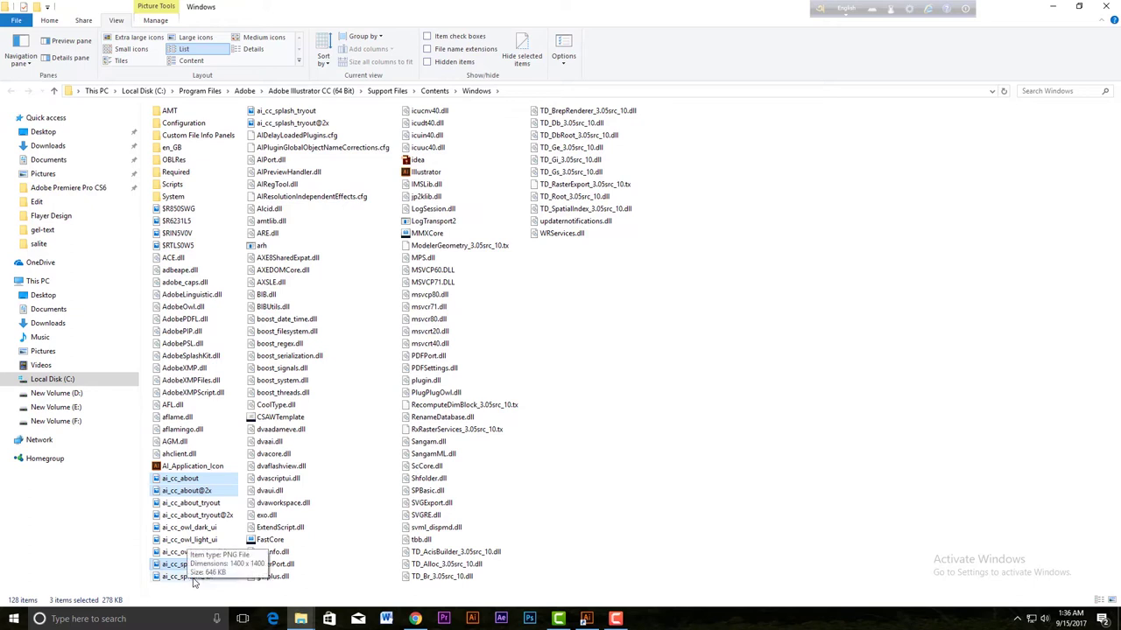
ctrl+click(179, 577)
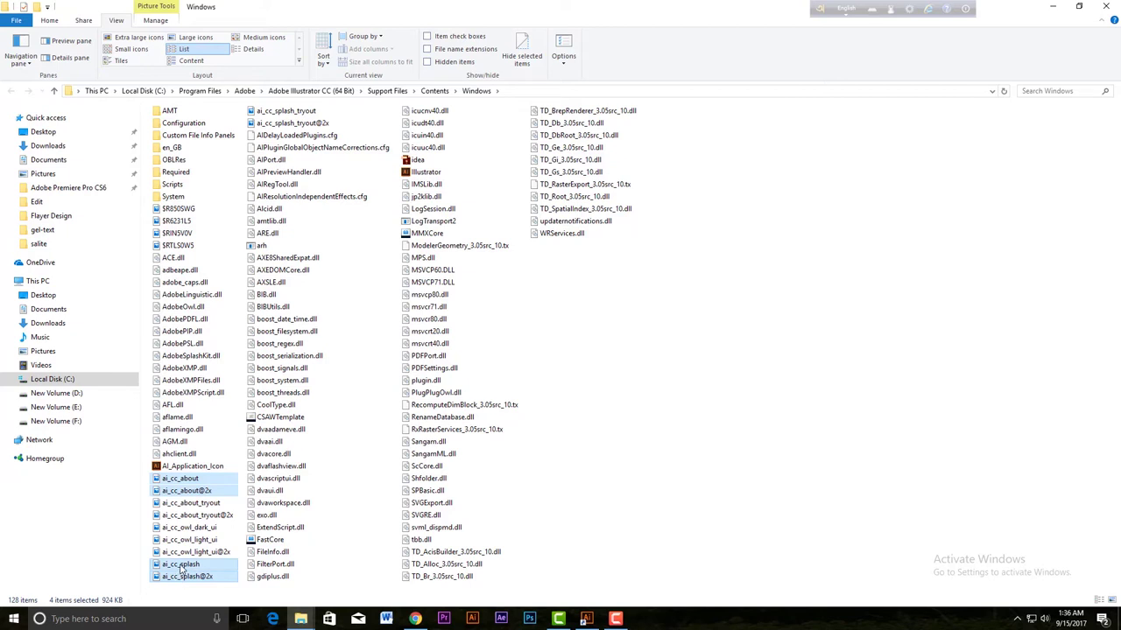
right_click(180, 567)
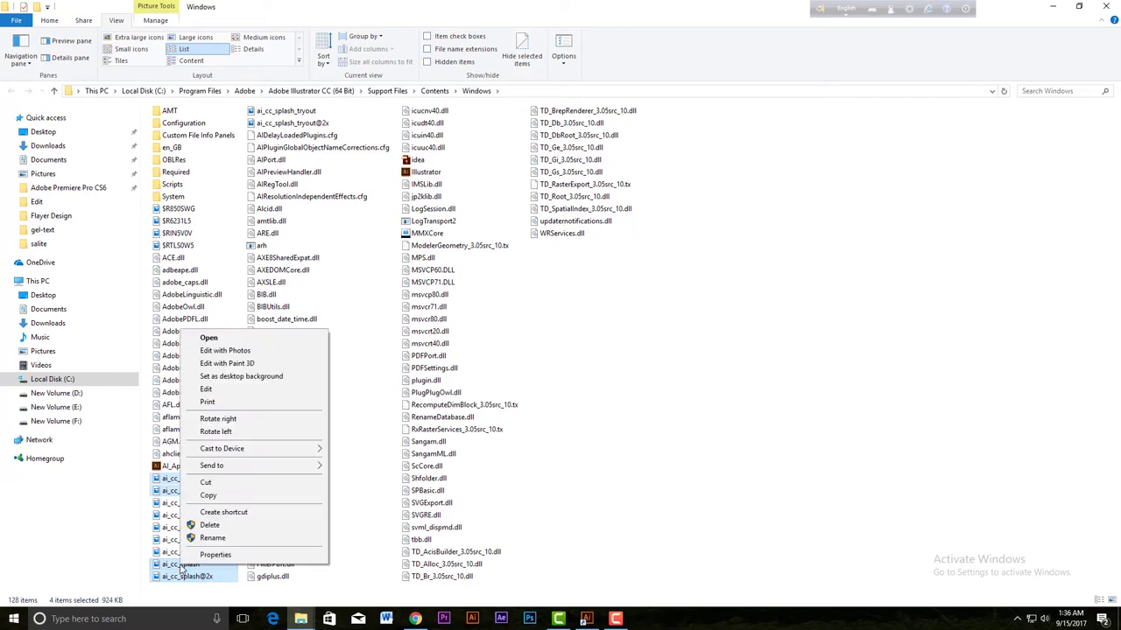
click(209, 496)
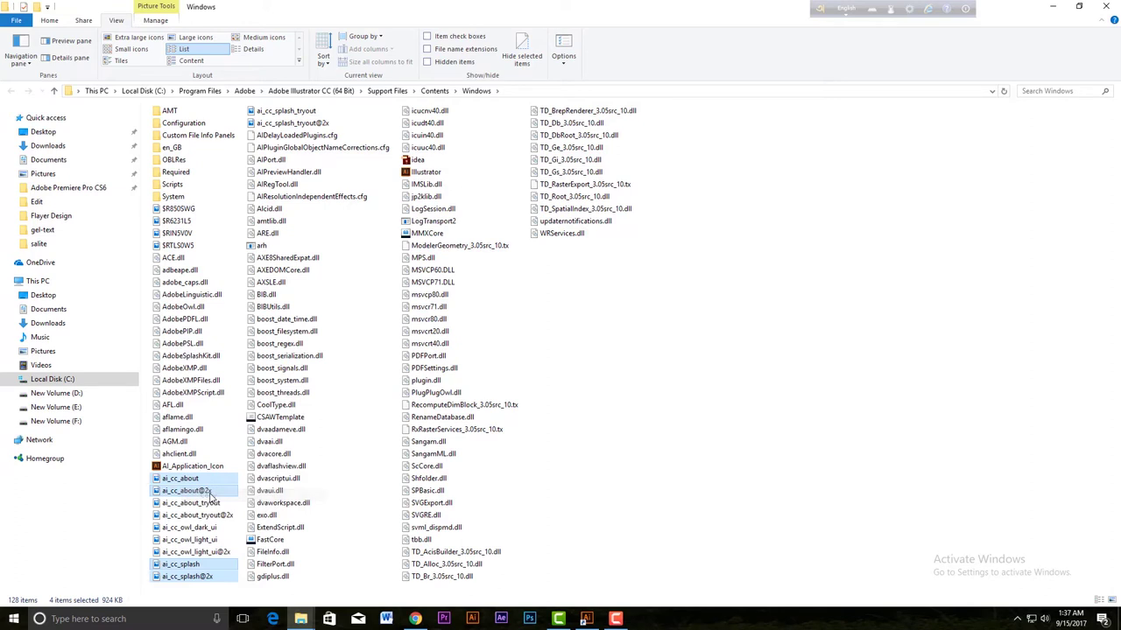
click(44, 133)
right_click(610, 524)
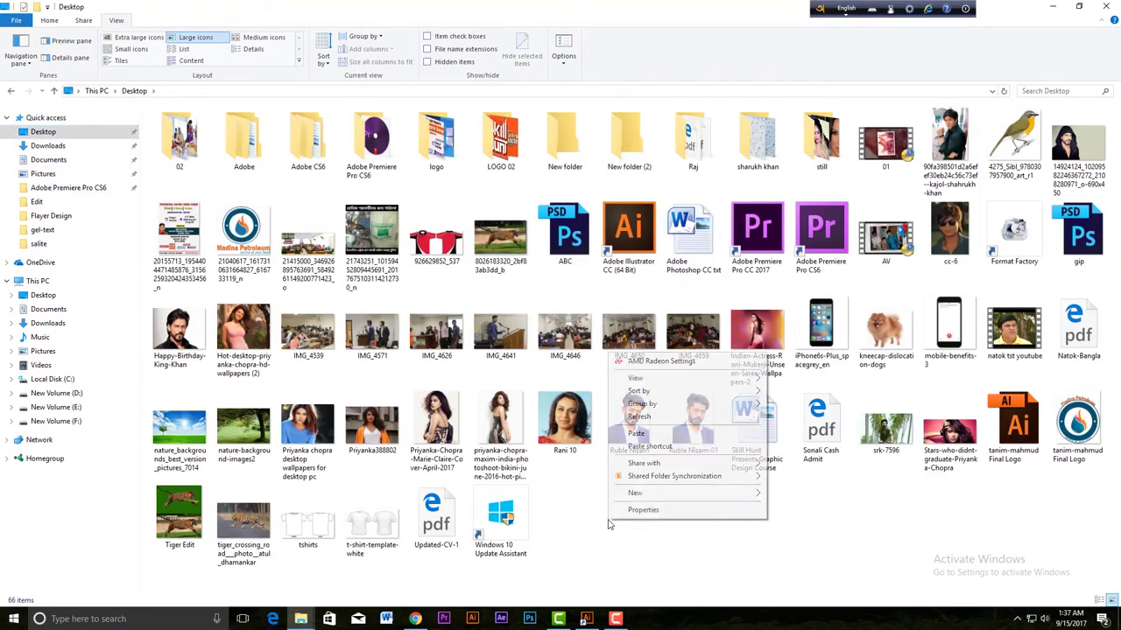
click(637, 433)
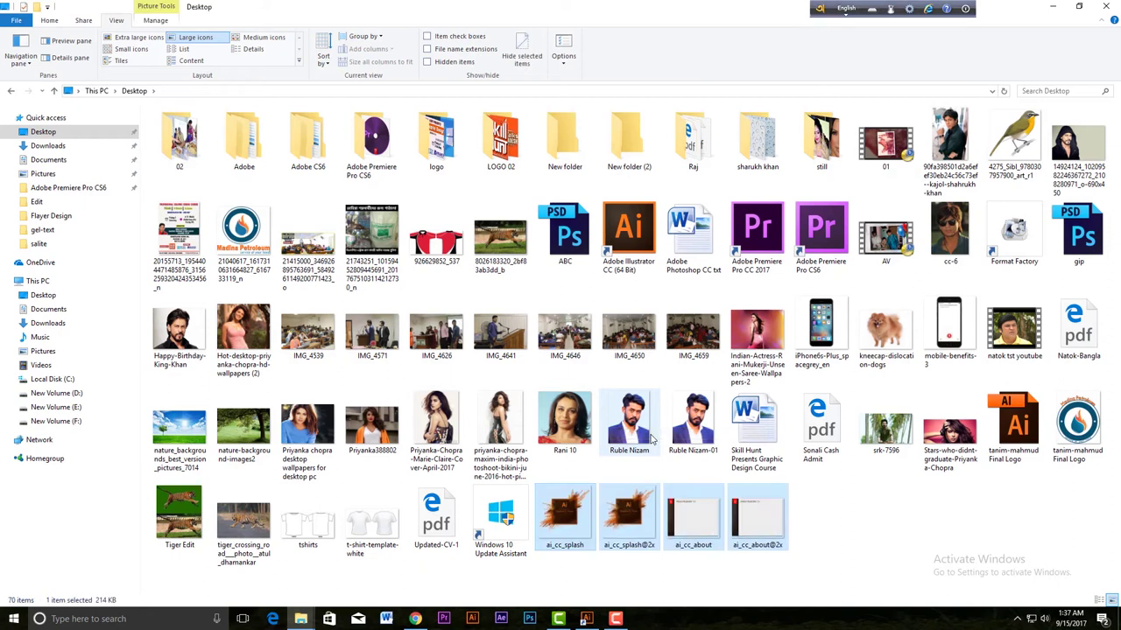
click(808, 550)
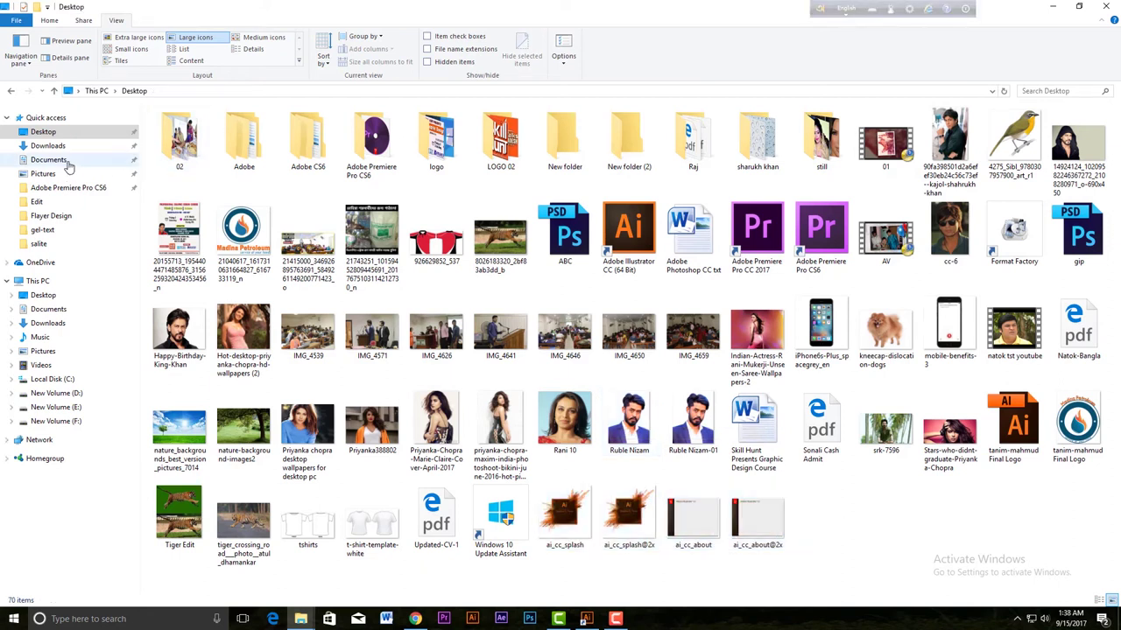
Rename the Desktop copy of ai_cc_about to ai_cc_about_tryout, taking the name from the matching file in the Illustrator Windows folder
click(10, 91)
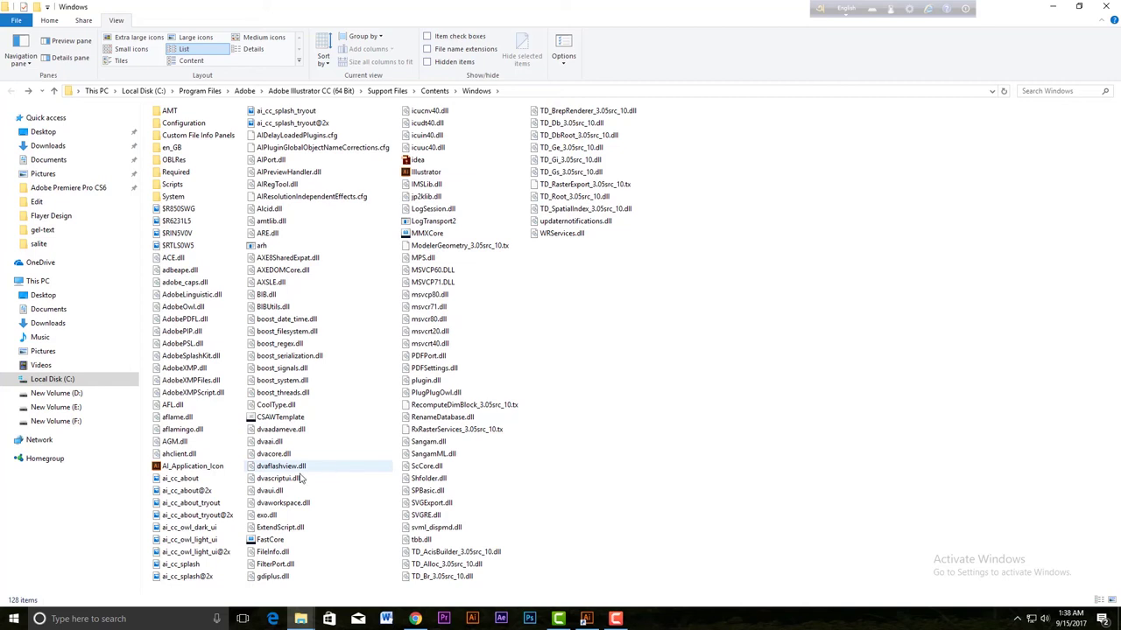
right_click(213, 505)
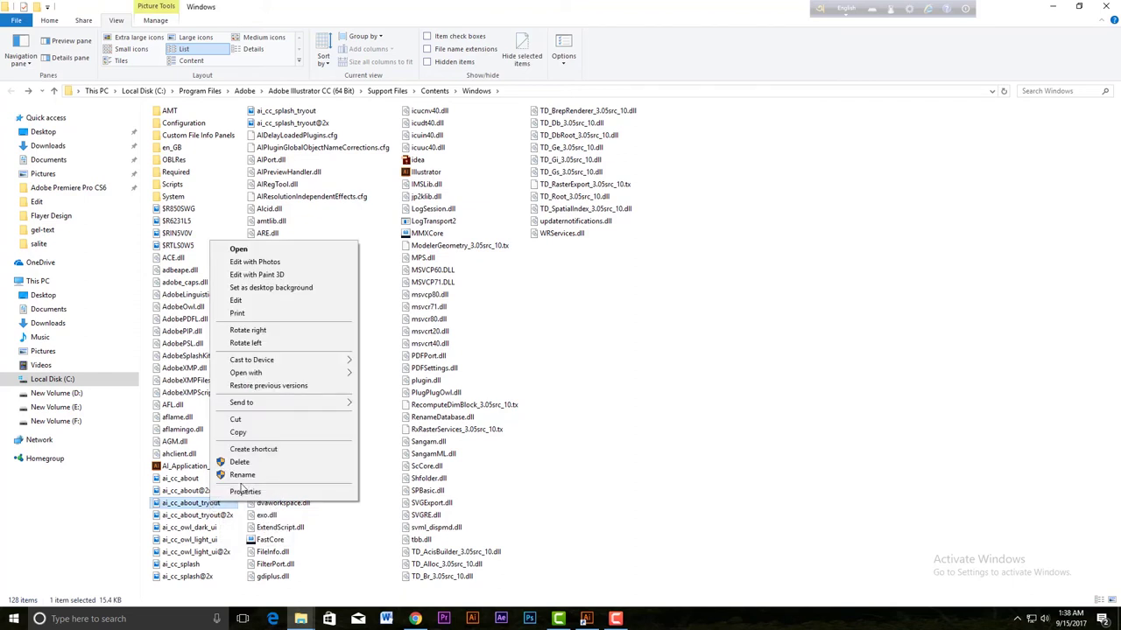
click(243, 474)
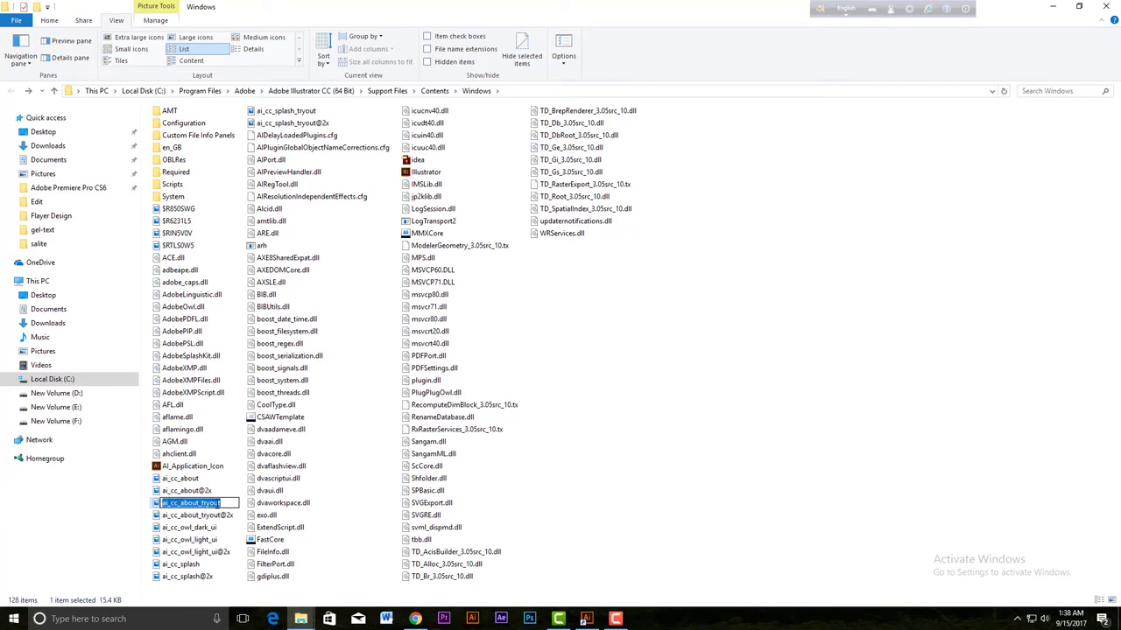
click(625, 489)
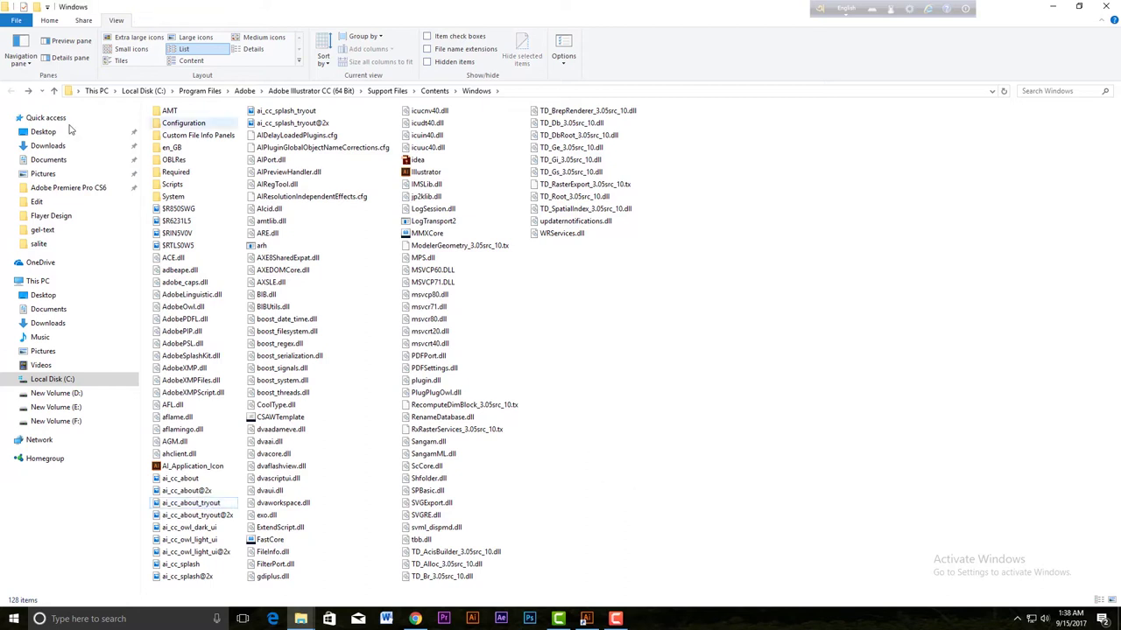
click(29, 91)
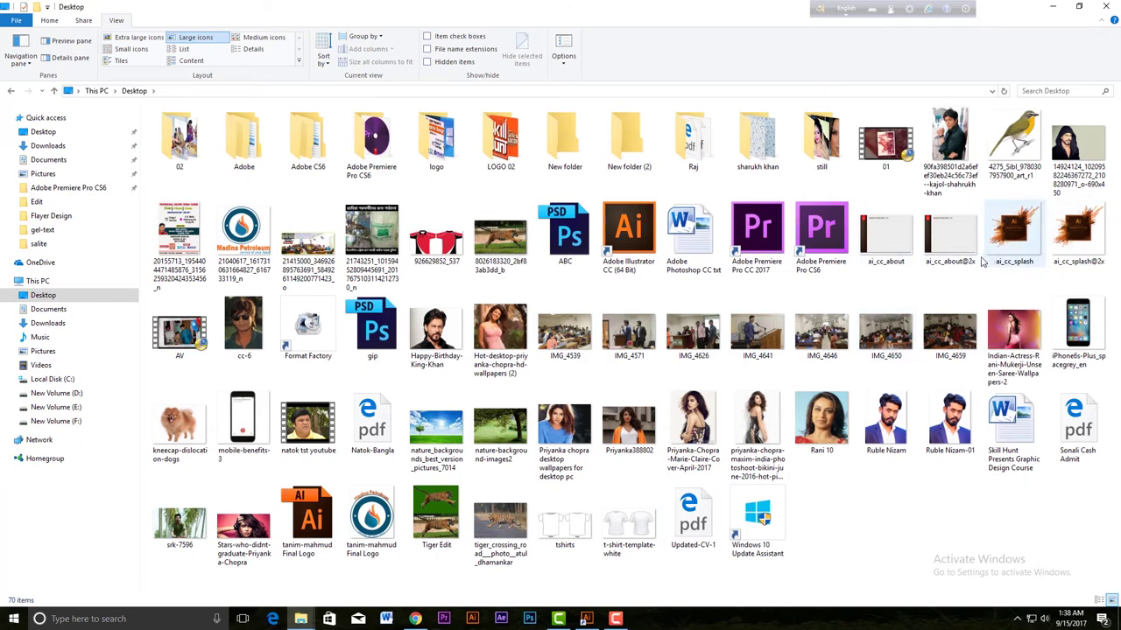
click(895, 261)
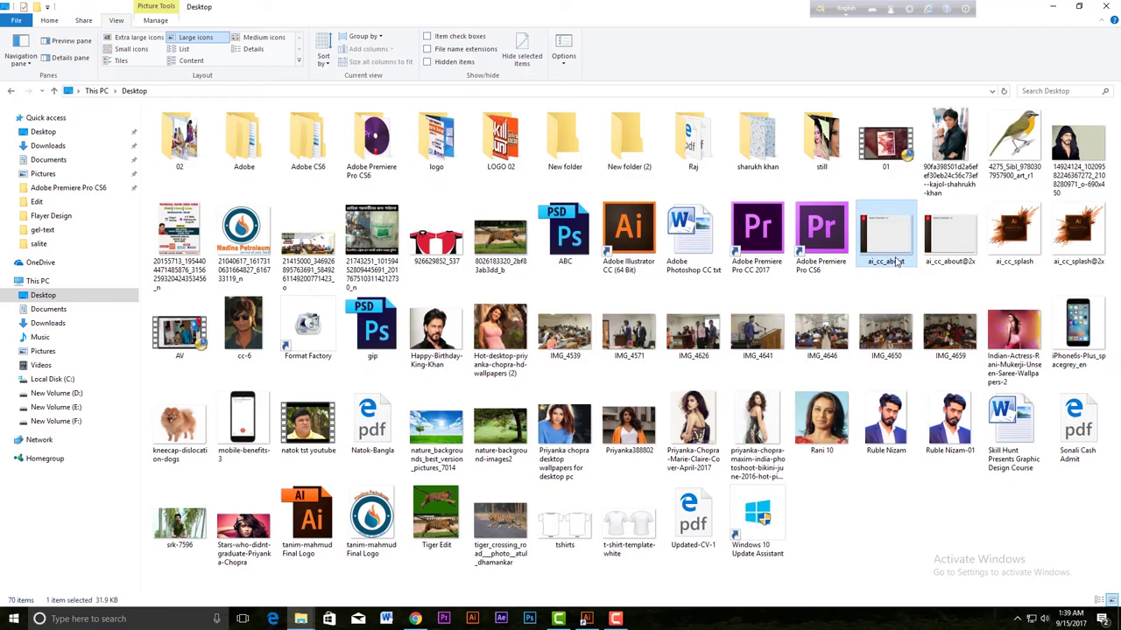
right_click(894, 262)
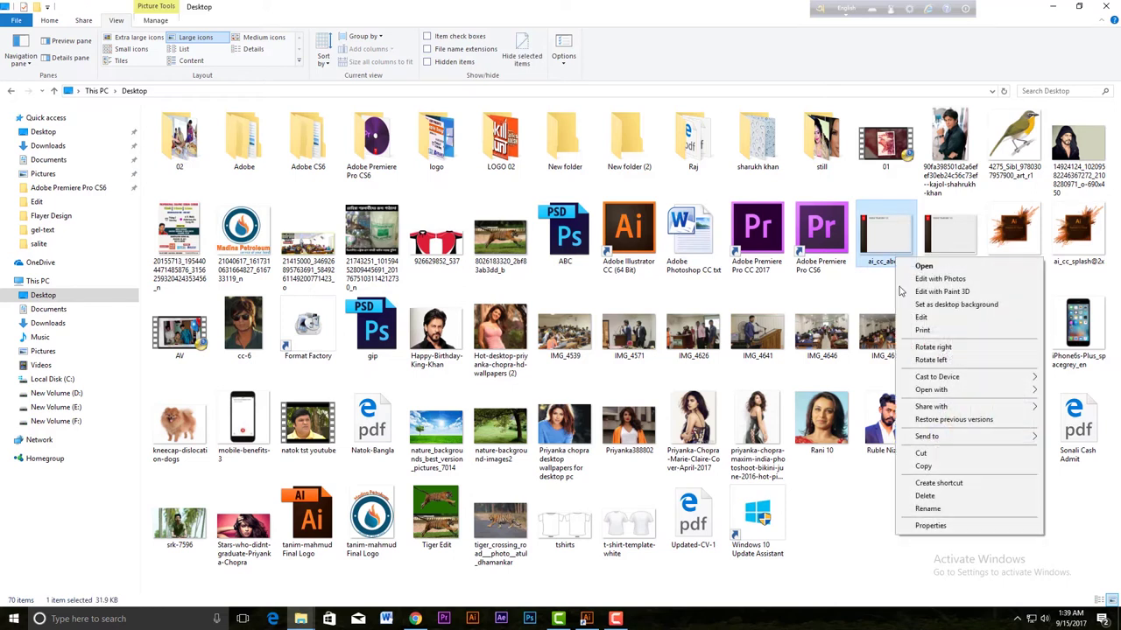
click(924, 509)
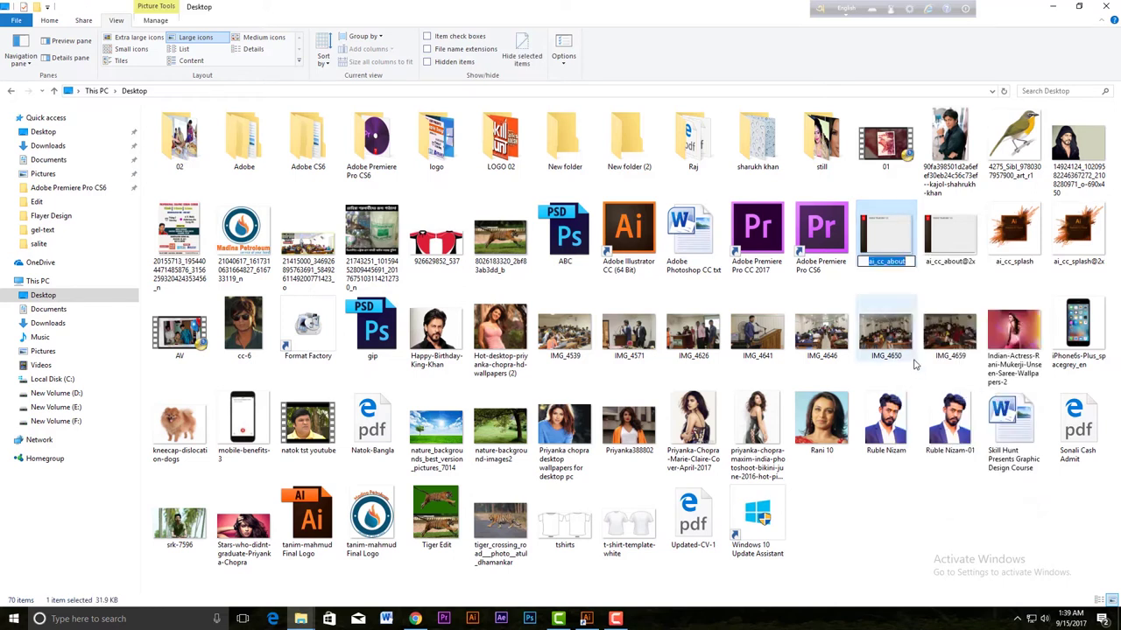
key(End)
text(_tryout)
click(941, 287)
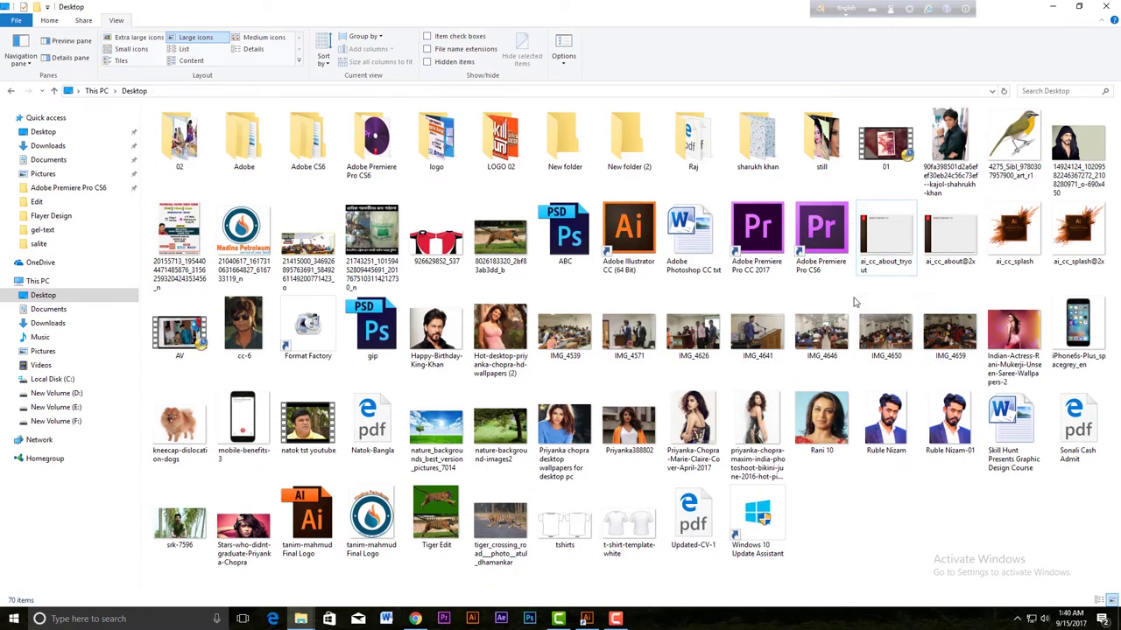
Copy the file name of ai_cc_about_tryout@2x in the Illustrator Windows folder without changing it
click(11, 92)
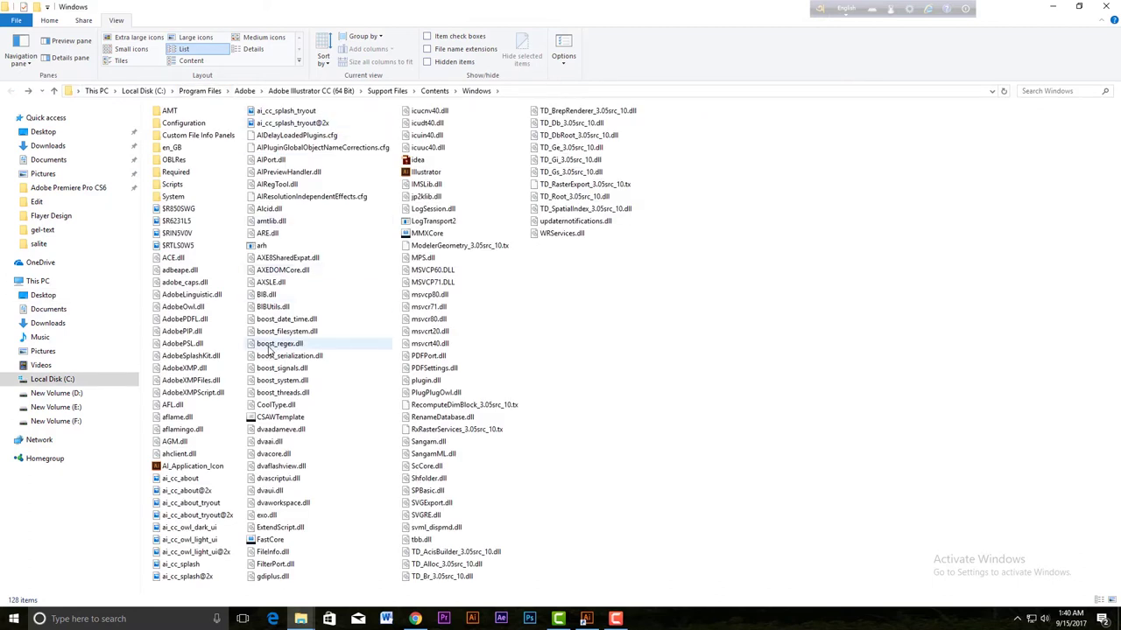
click(204, 516)
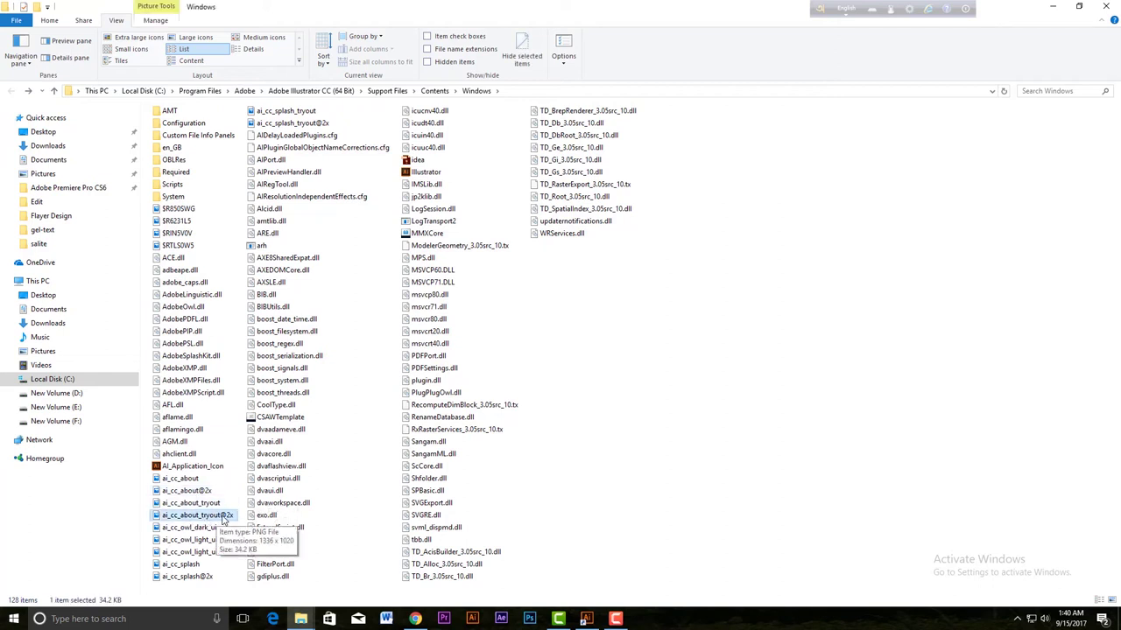
right_click(226, 519)
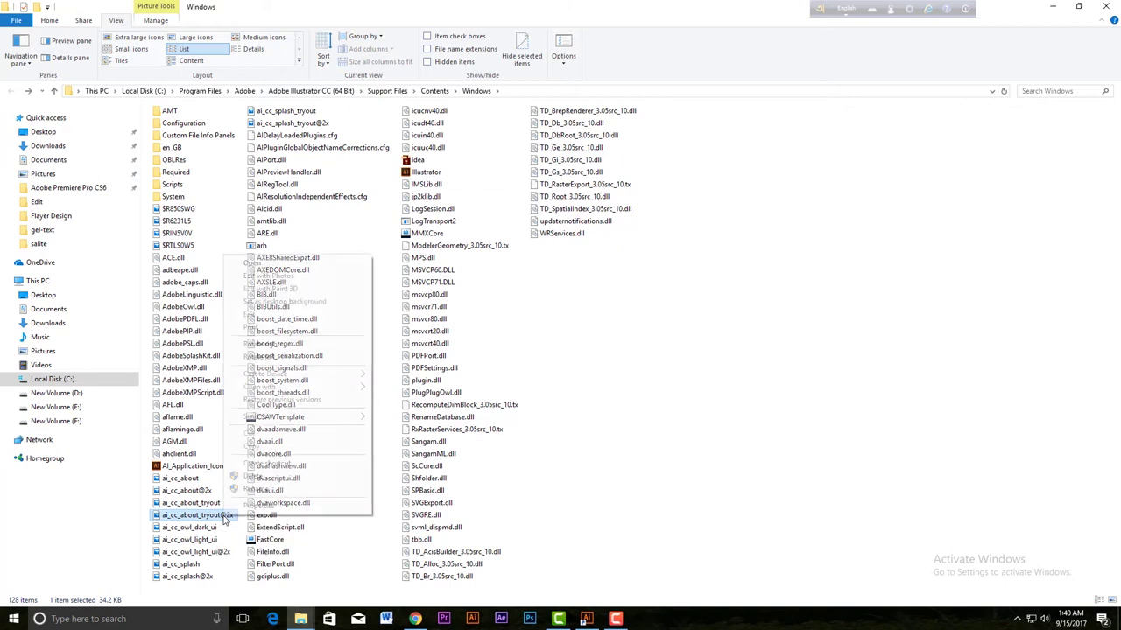
click(267, 493)
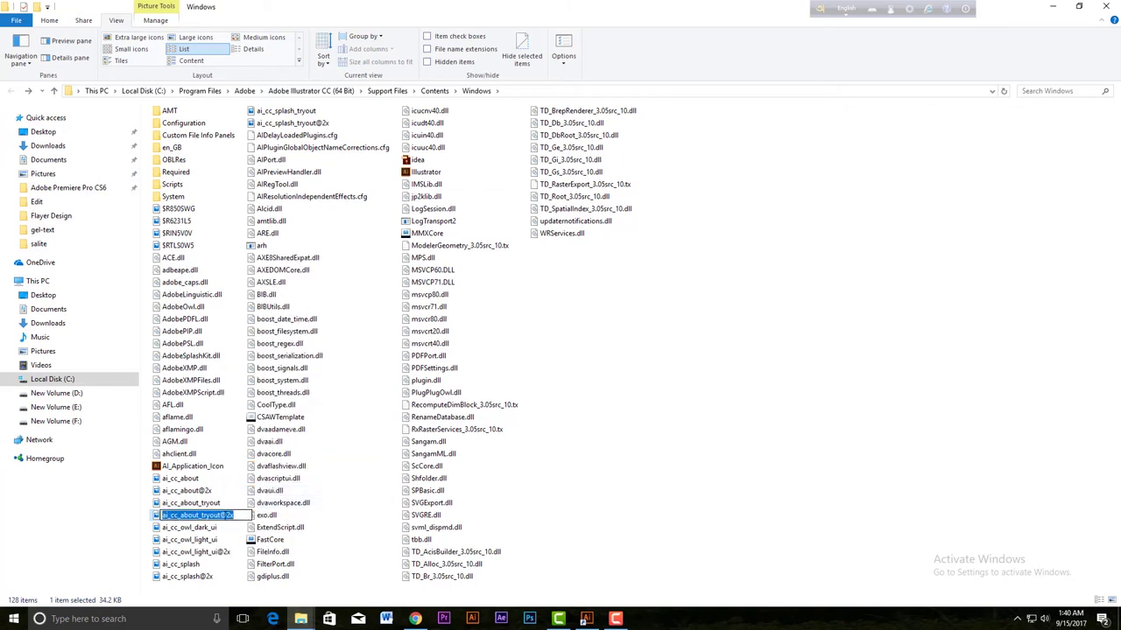
right_click(226, 517)
click(261, 417)
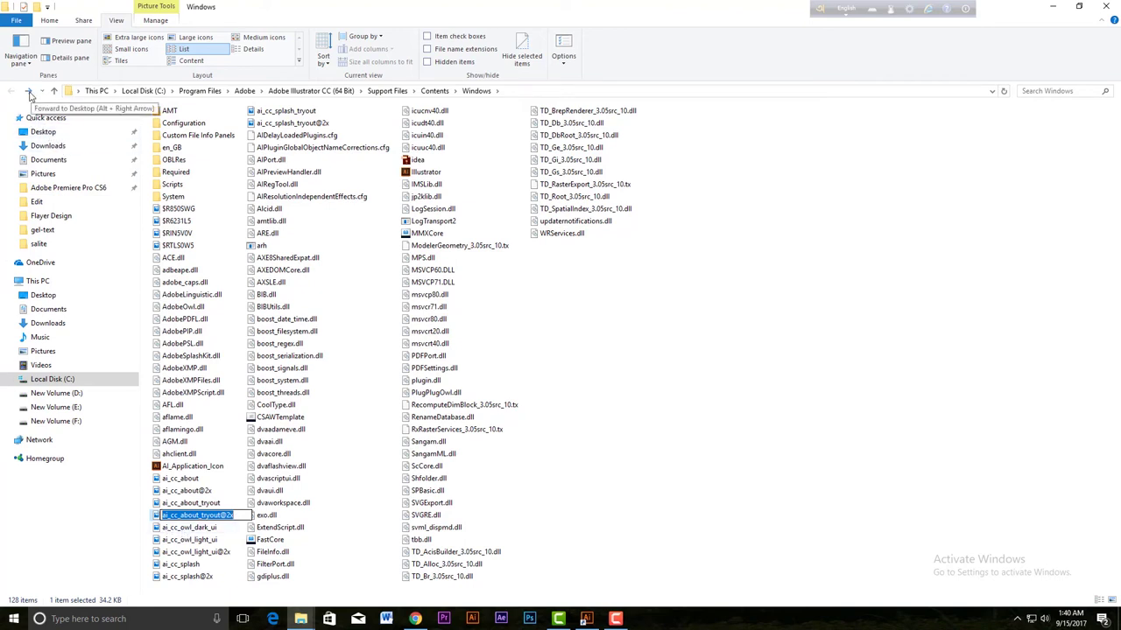
Rename the Desktop copy of ai_cc_about@2x to ai_cc_about_tryout@2x using the copied name
click(44, 133)
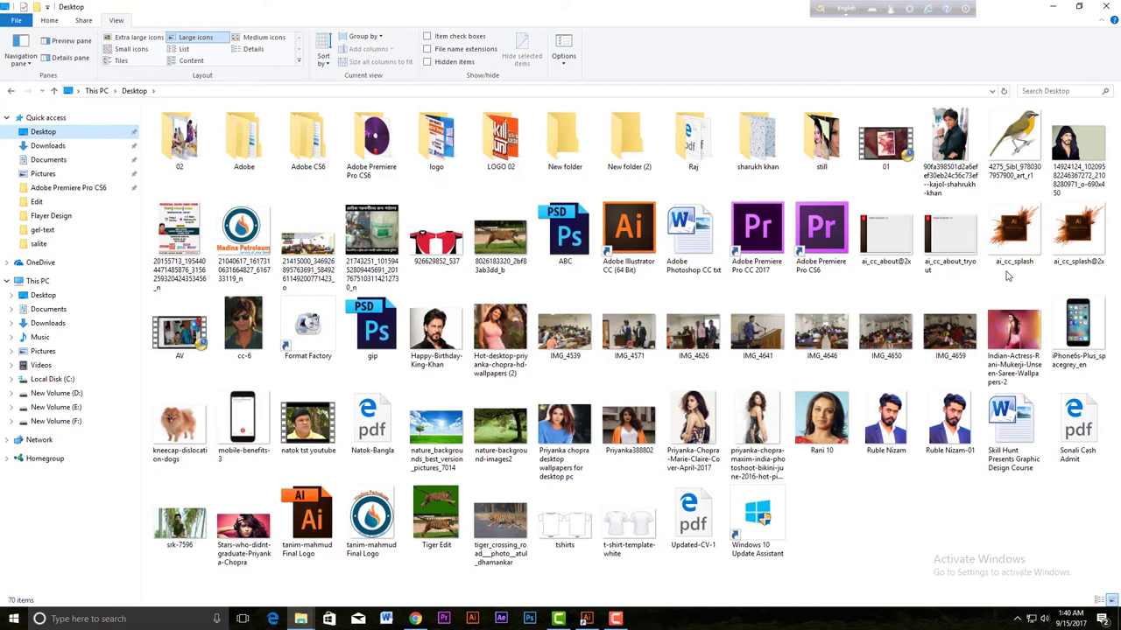
click(890, 265)
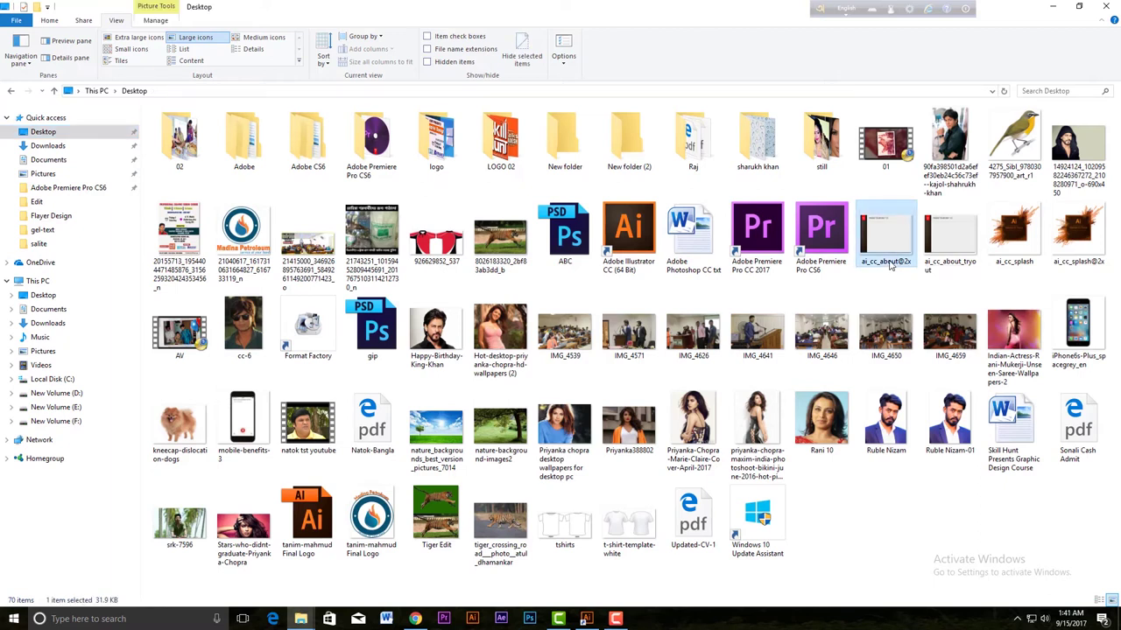
right_click(891, 263)
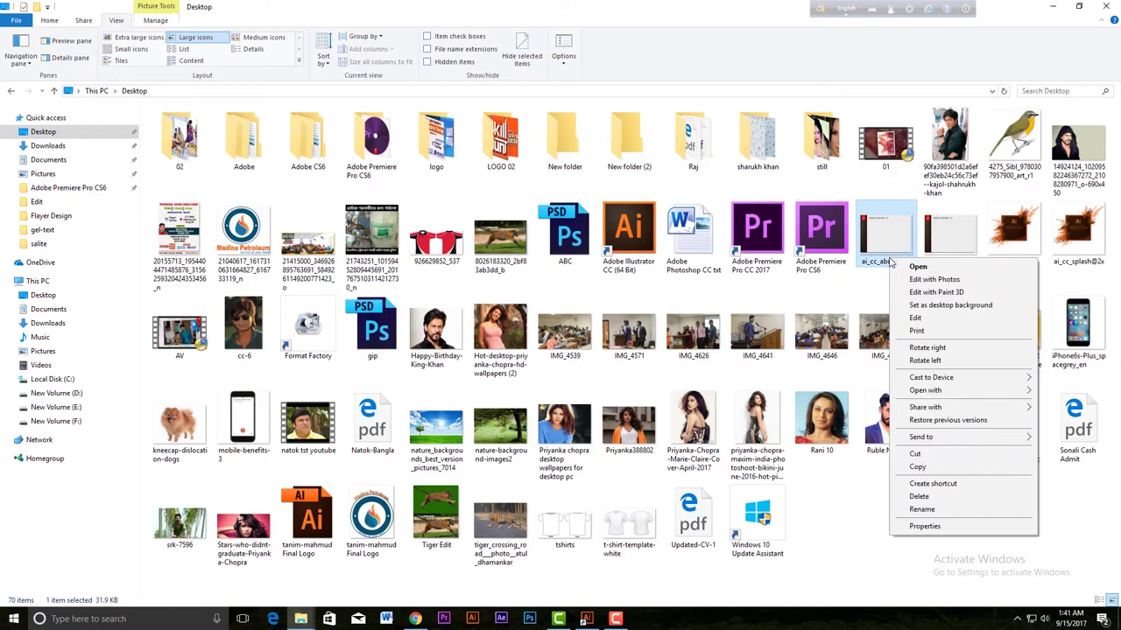
click(932, 509)
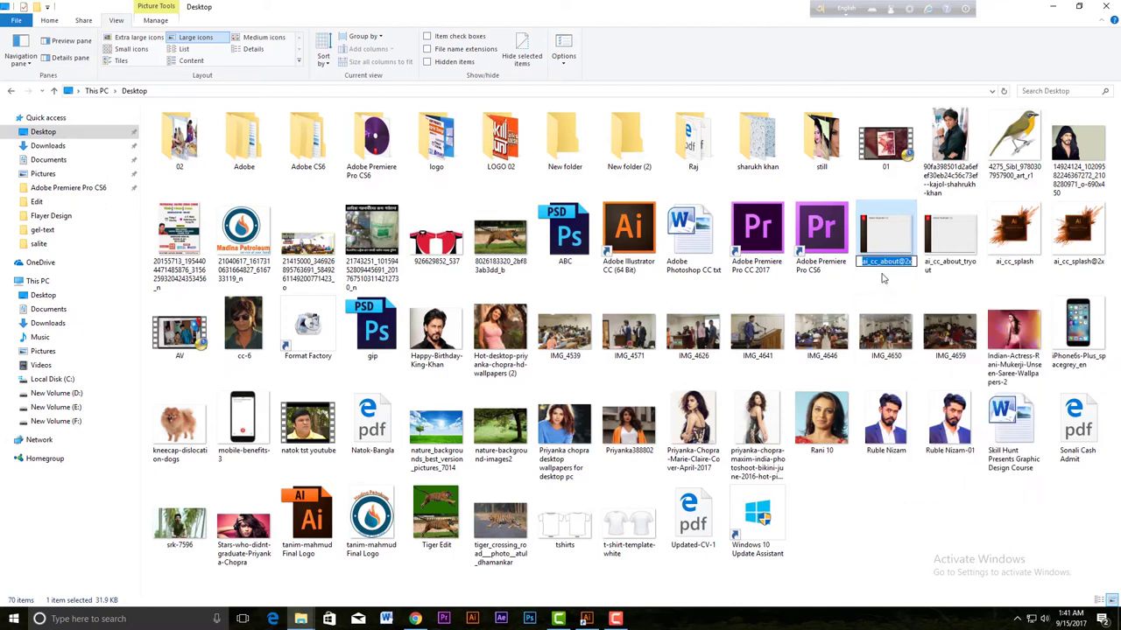
key(ctrl+v)
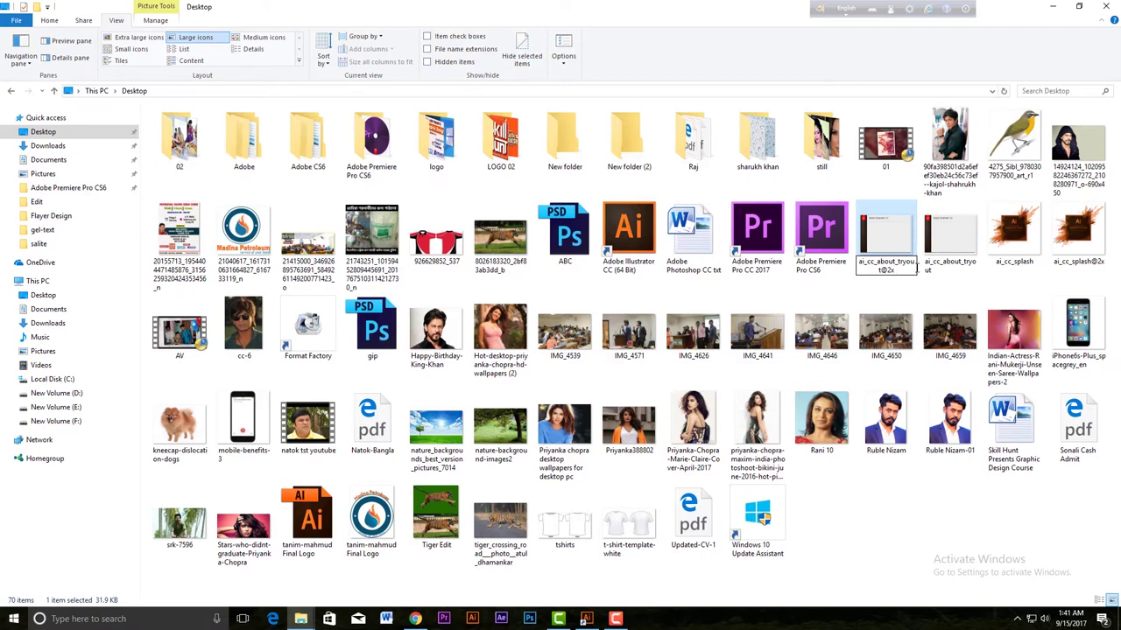
key(Return)
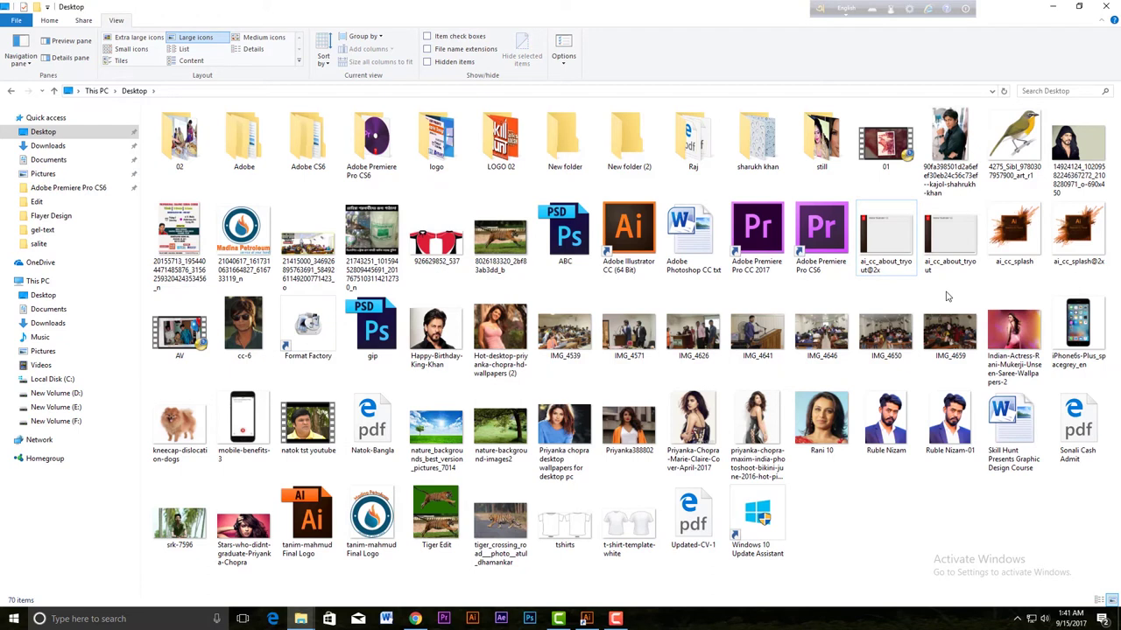
Return to the Illustrator Windows folder and copy the file name of ai_cc_splash_tryout, leaving that file's name as it is
click(11, 91)
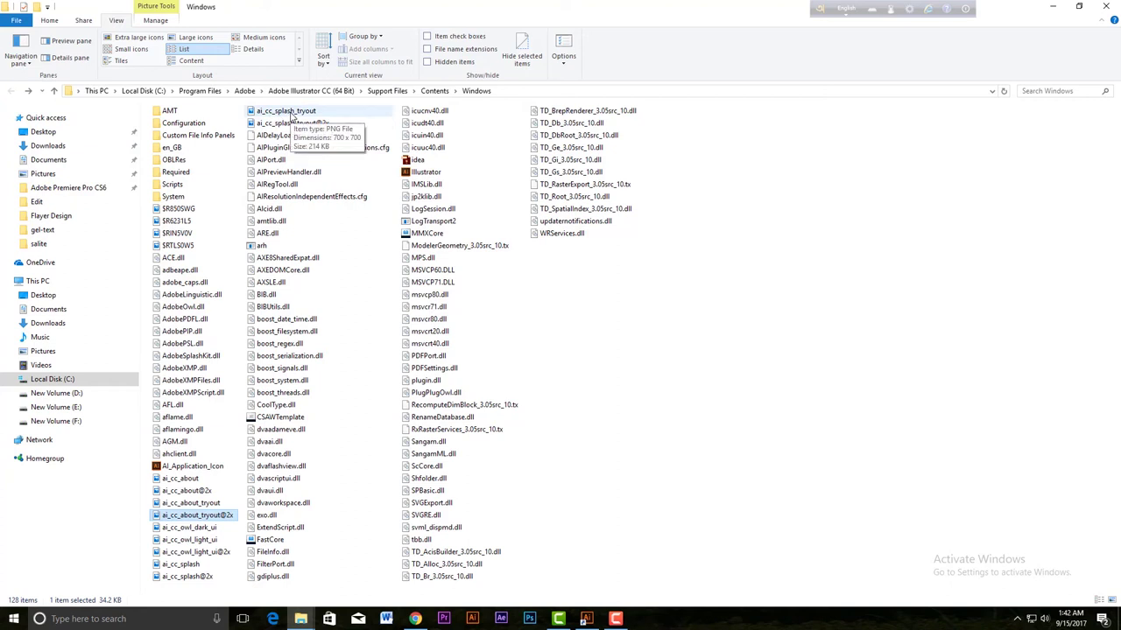
click(292, 114)
right_click(291, 114)
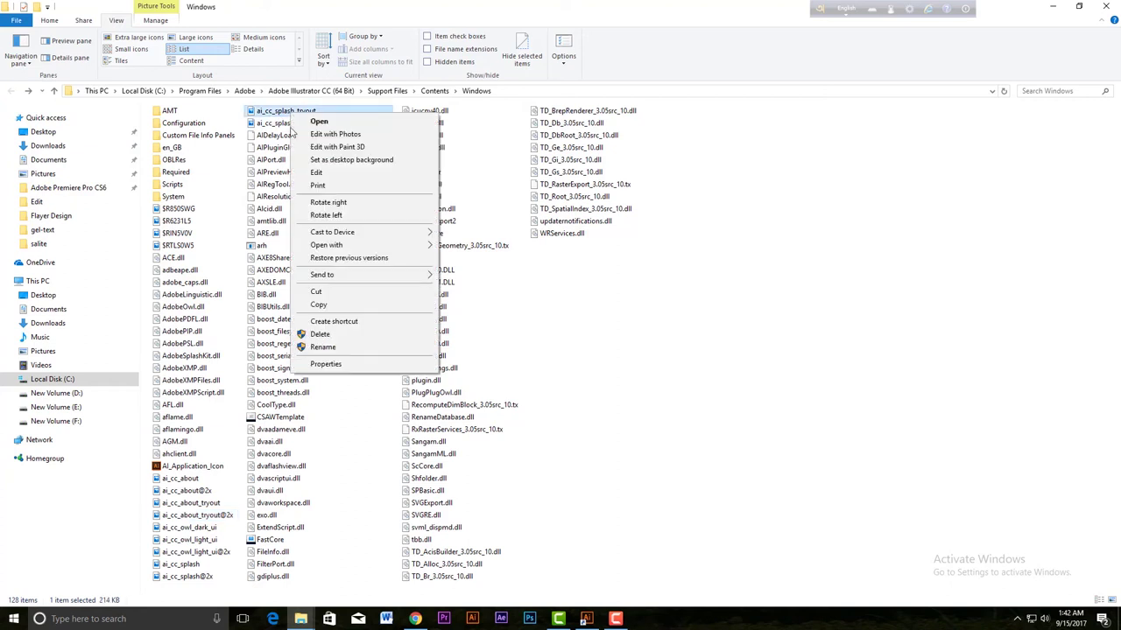
click(326, 352)
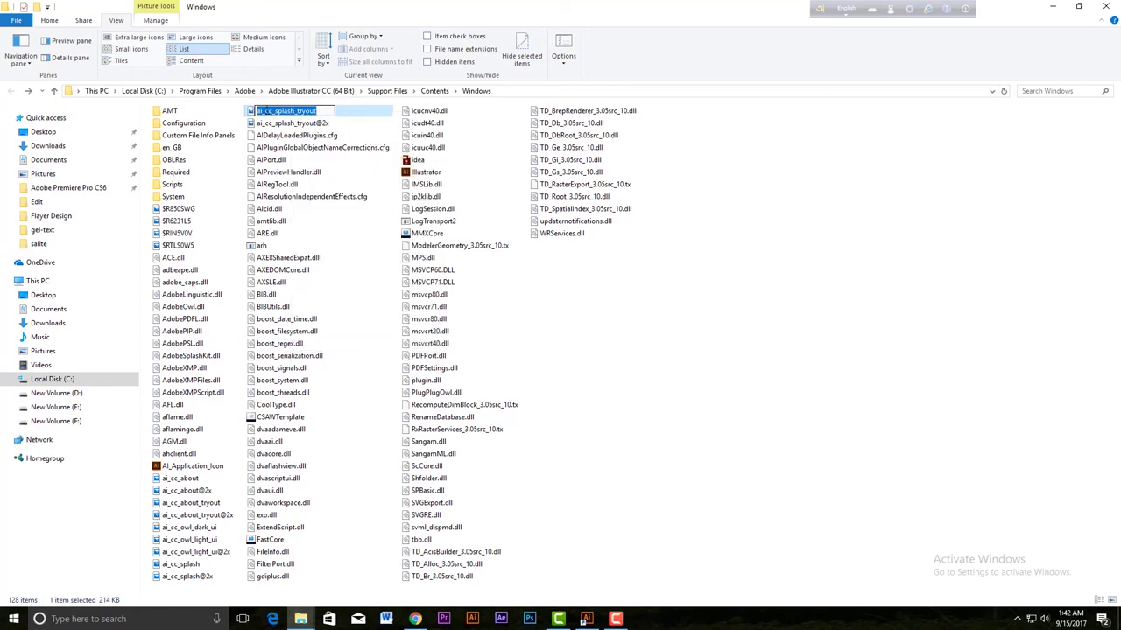
right_click(282, 110)
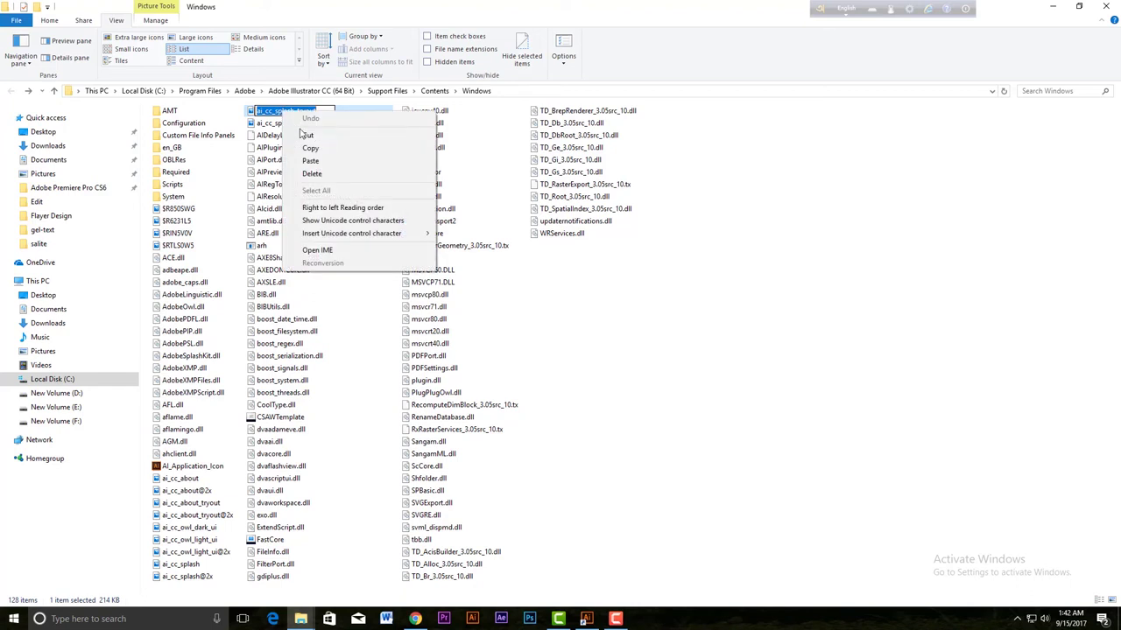
click(328, 148)
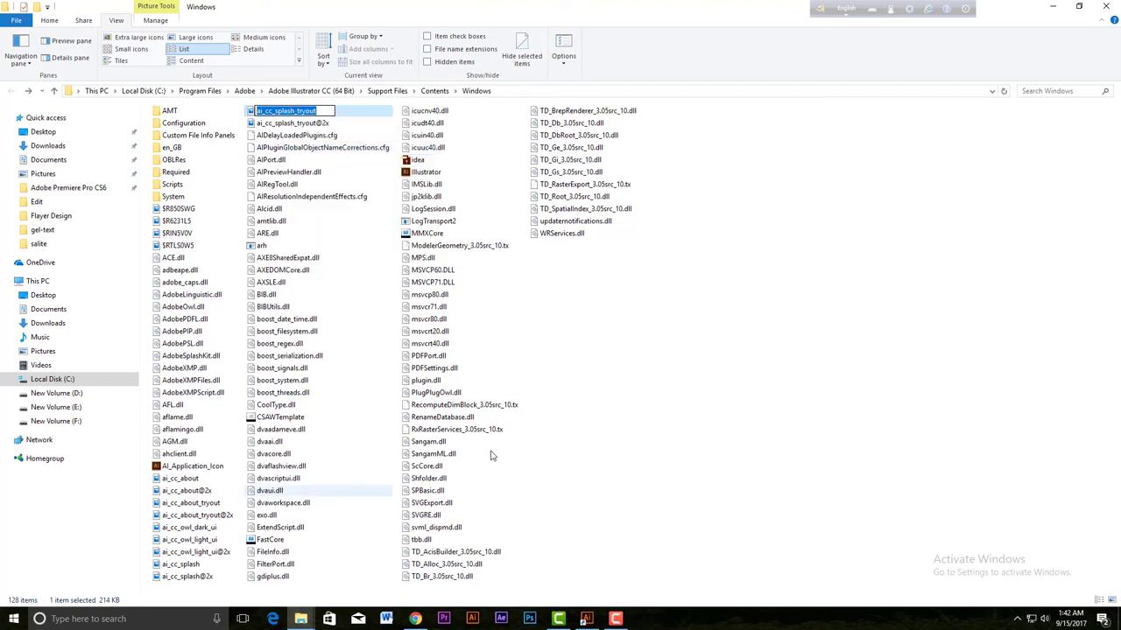
click(632, 411)
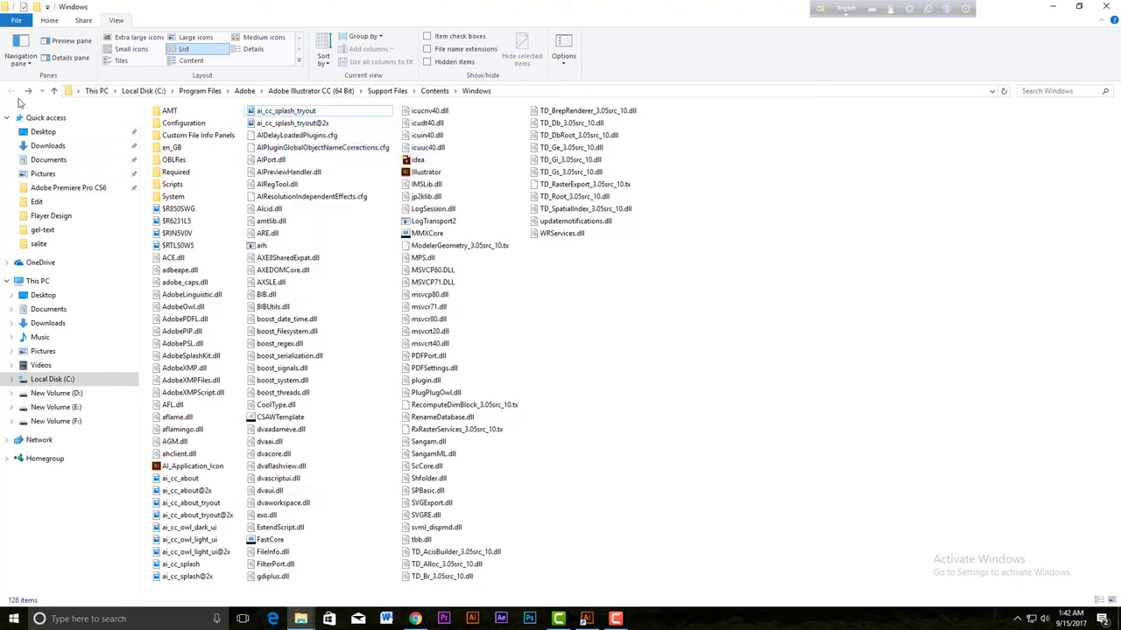
Rename the Desktop copy of ai_cc_splash to ai_cc_splash_tryout
click(43, 131)
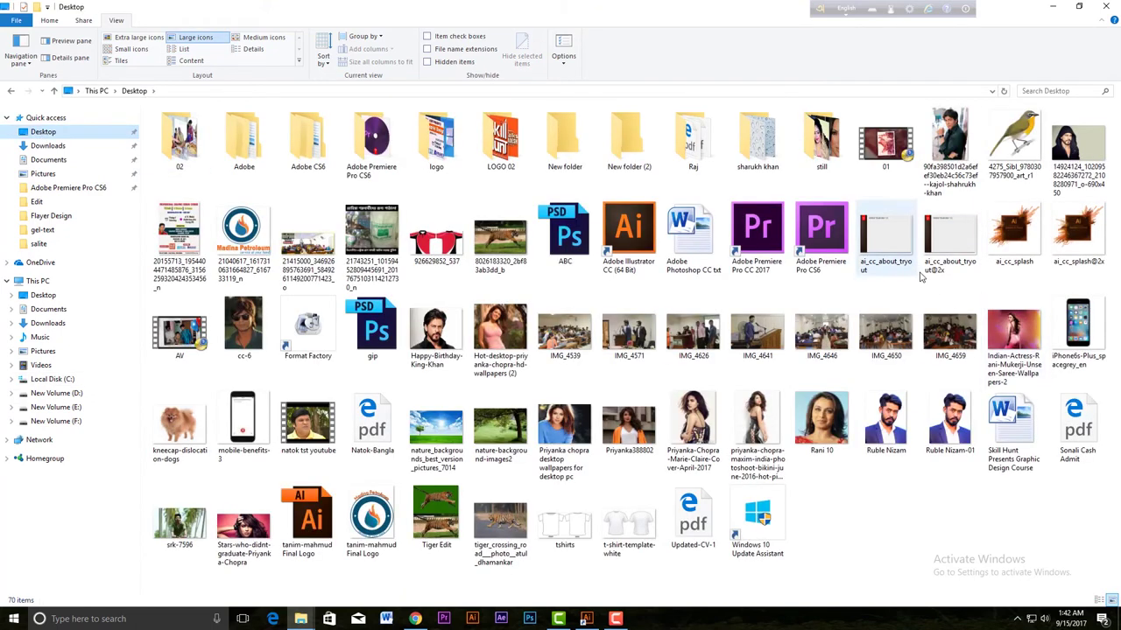
click(1028, 257)
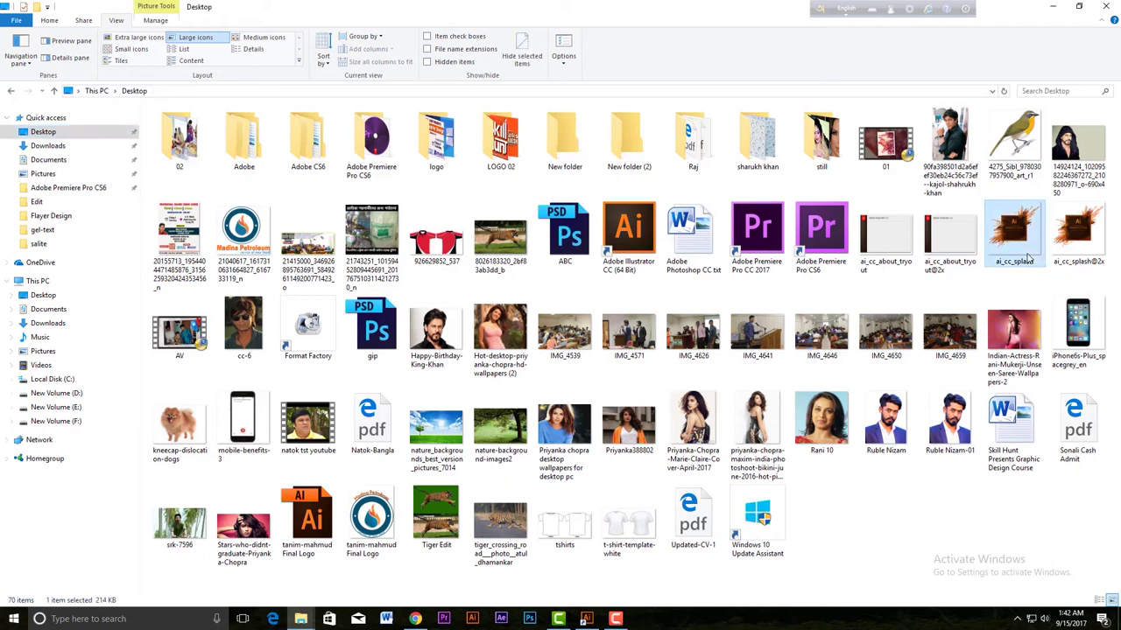
right_click(1029, 256)
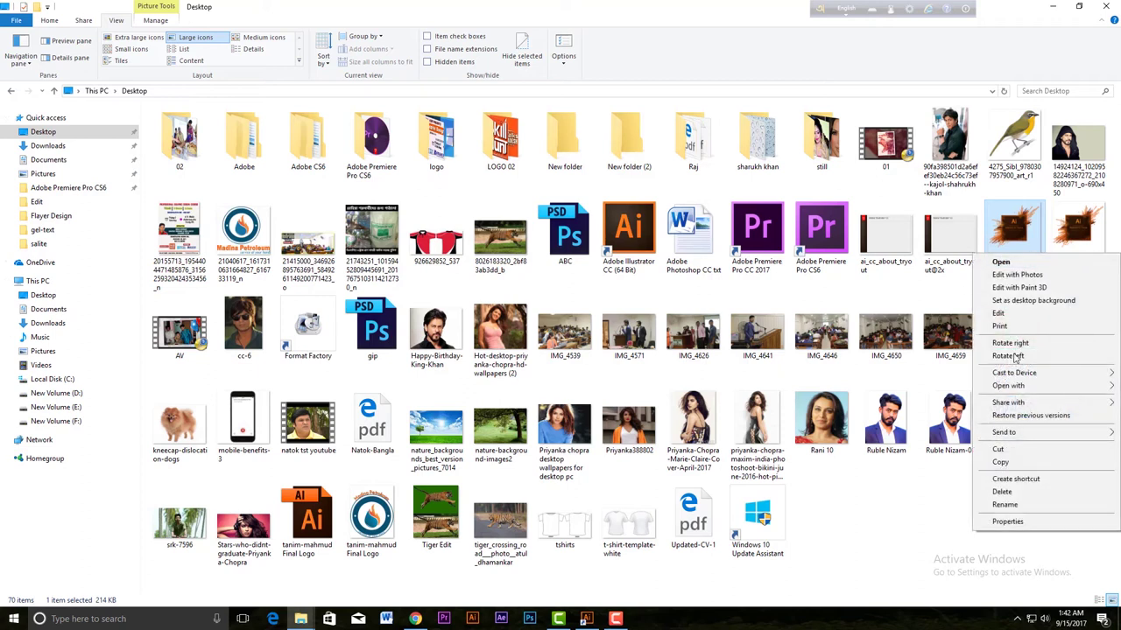
click(1006, 507)
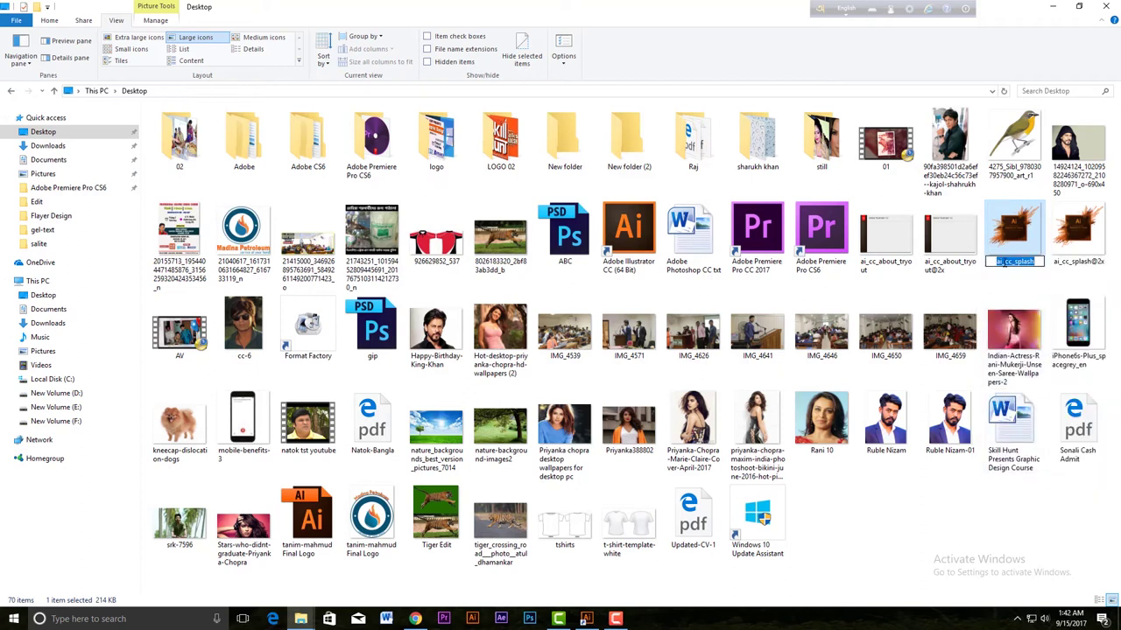
key(End)
text(_tryout)
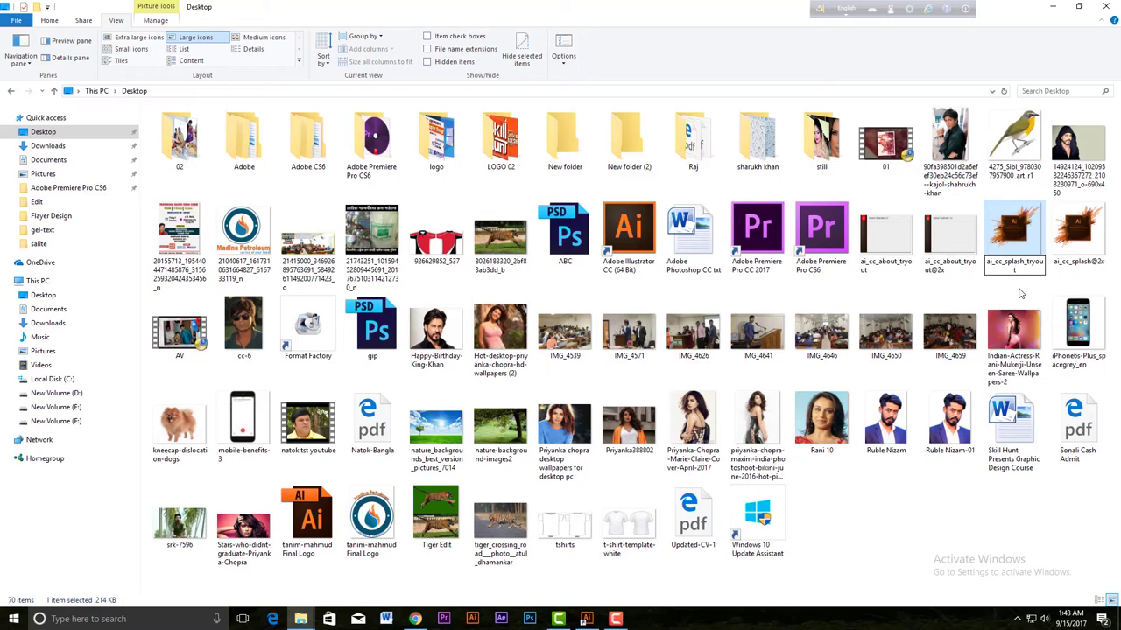
click(1020, 293)
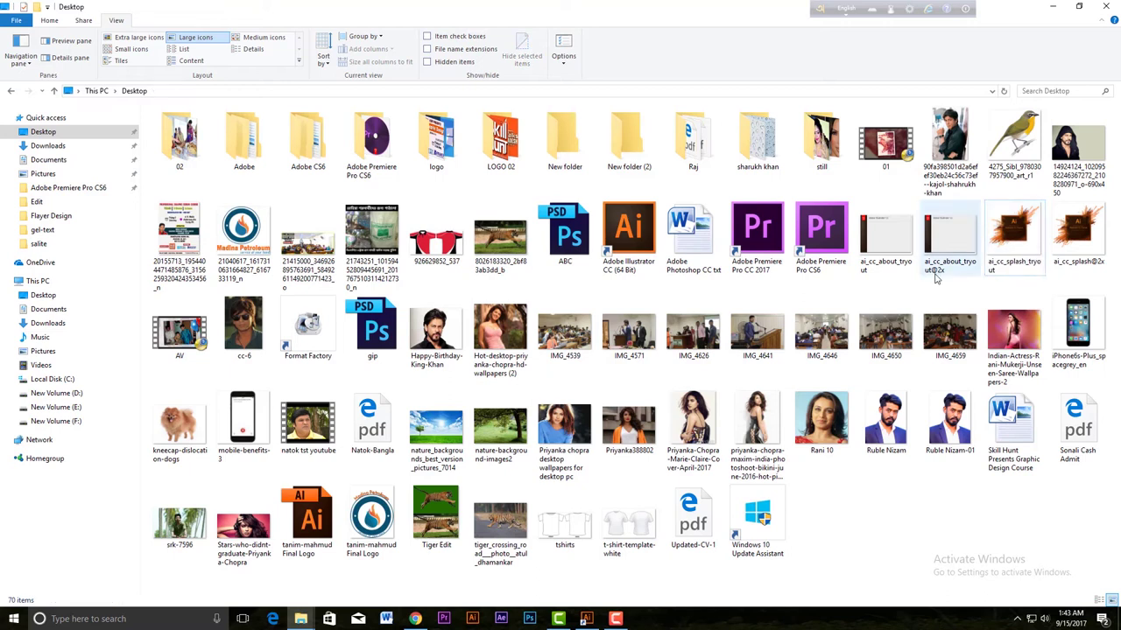
Go back to the Illustrator Windows folder and copy the file name of ai_cc_splash_tryout@2x
click(11, 90)
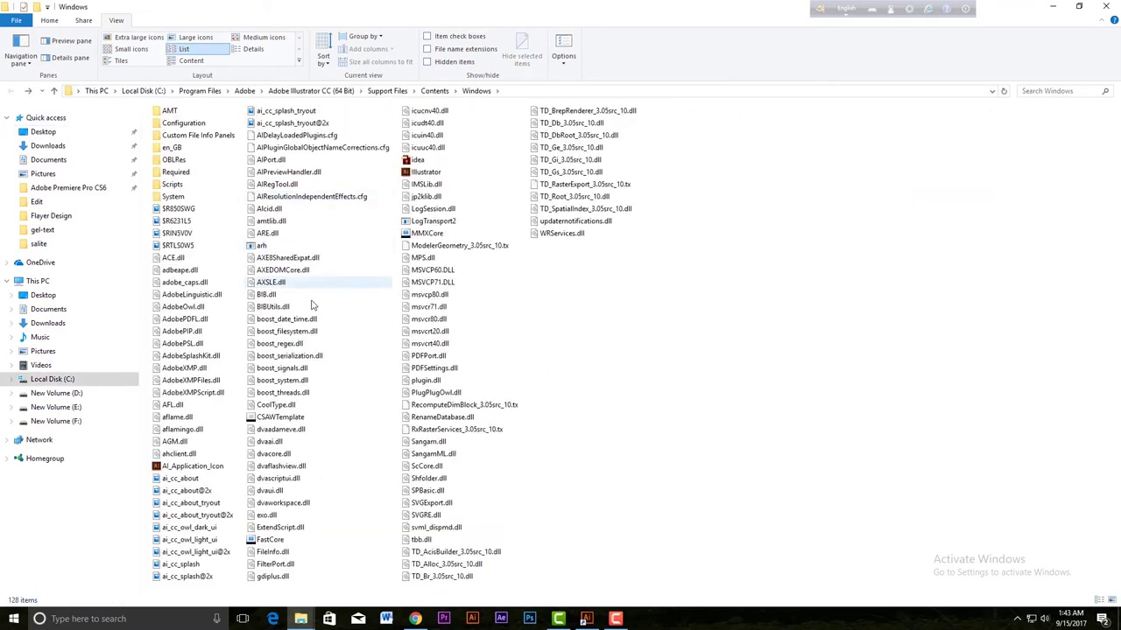
click(286, 125)
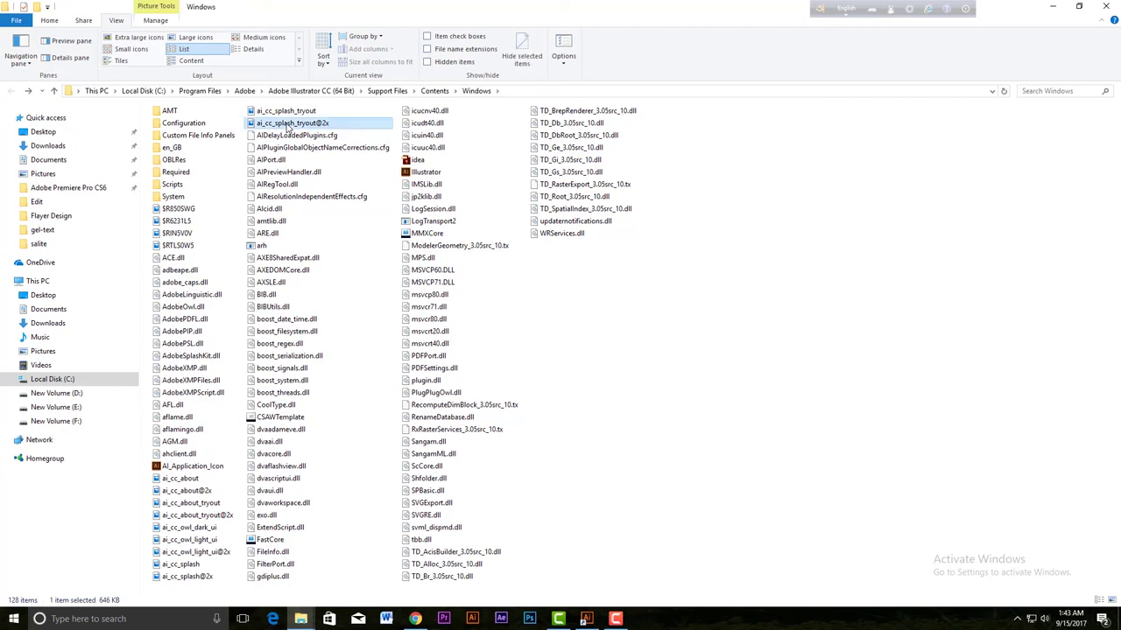
right_click(286, 127)
click(320, 358)
key(ctrl+c)
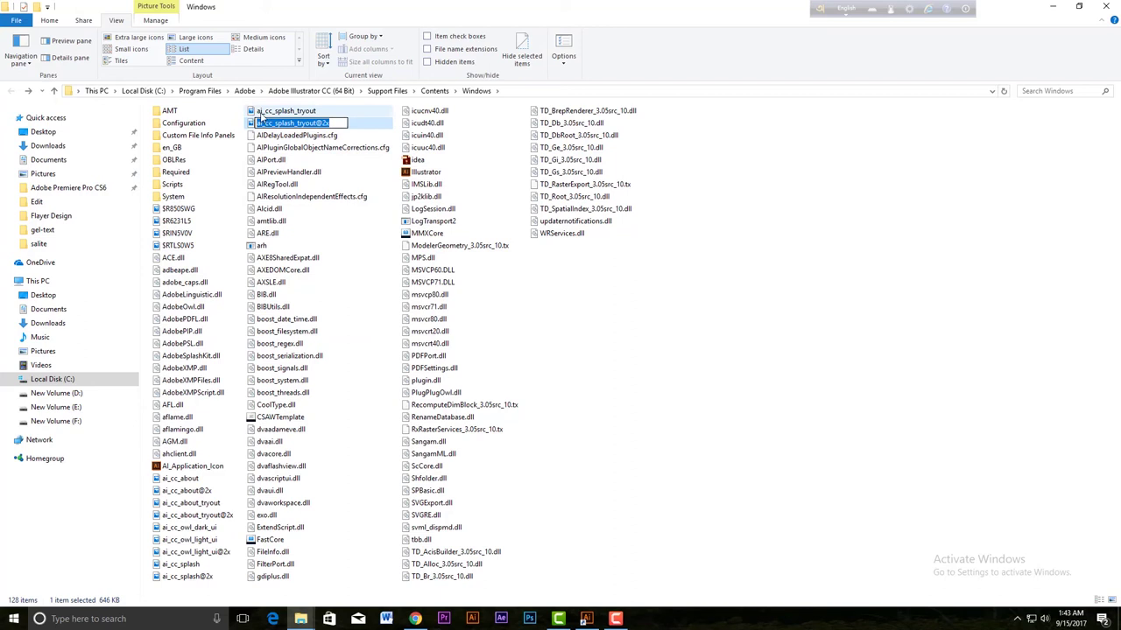
right_click(277, 124)
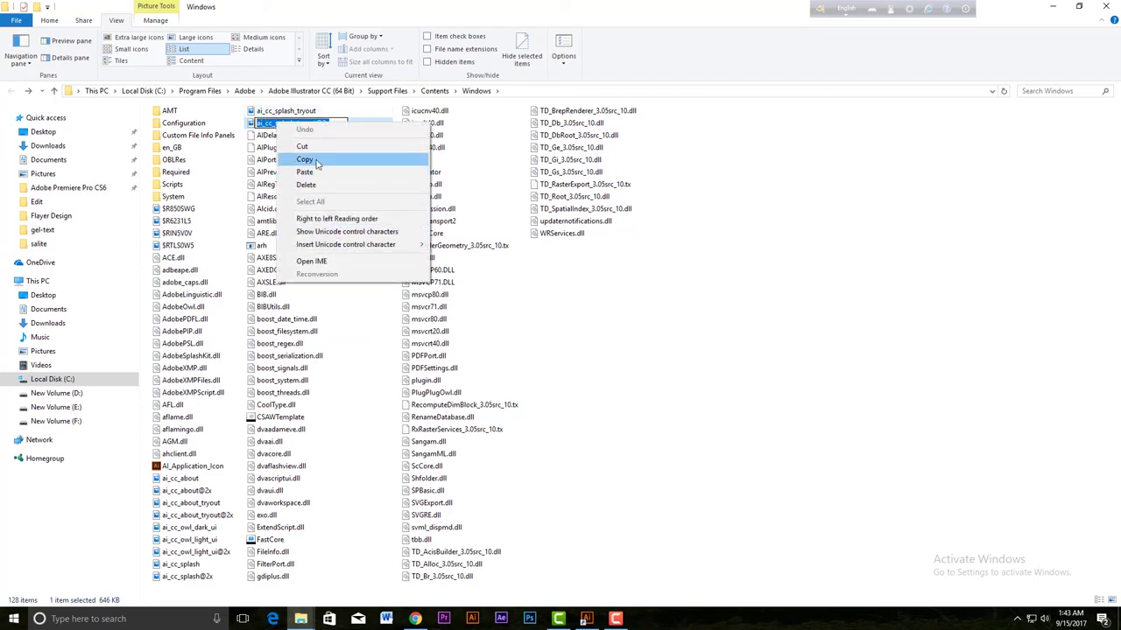
click(317, 162)
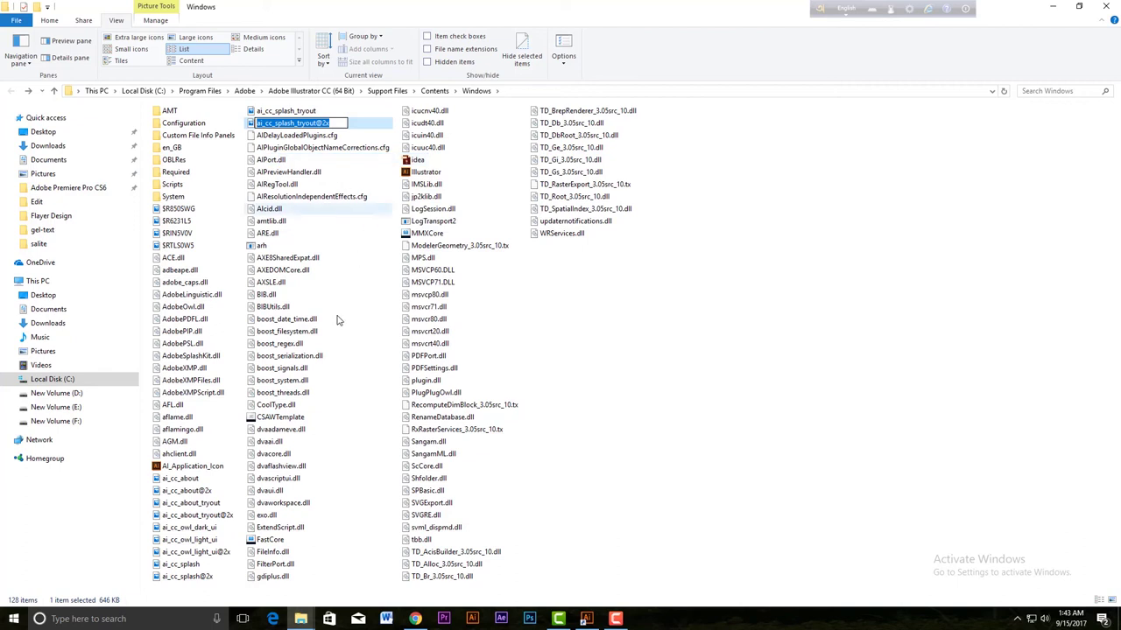
Rename the Desktop copy of ai_cc_splash@2x to ai_cc_splash_tryout@2x using the copied name
click(44, 132)
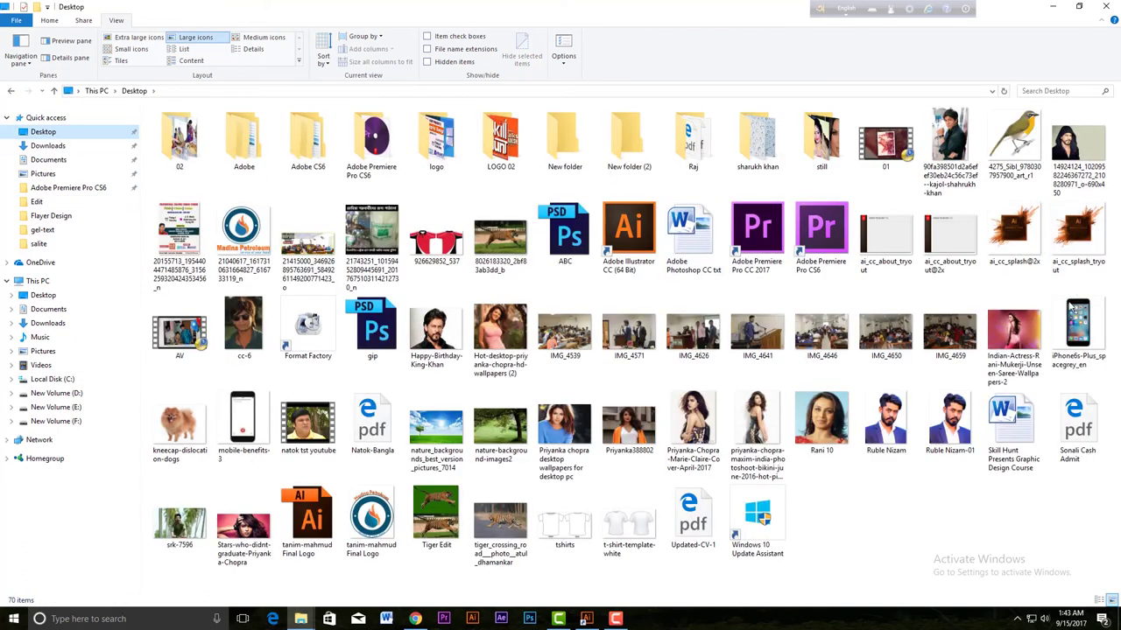
click(1023, 267)
right_click(1019, 262)
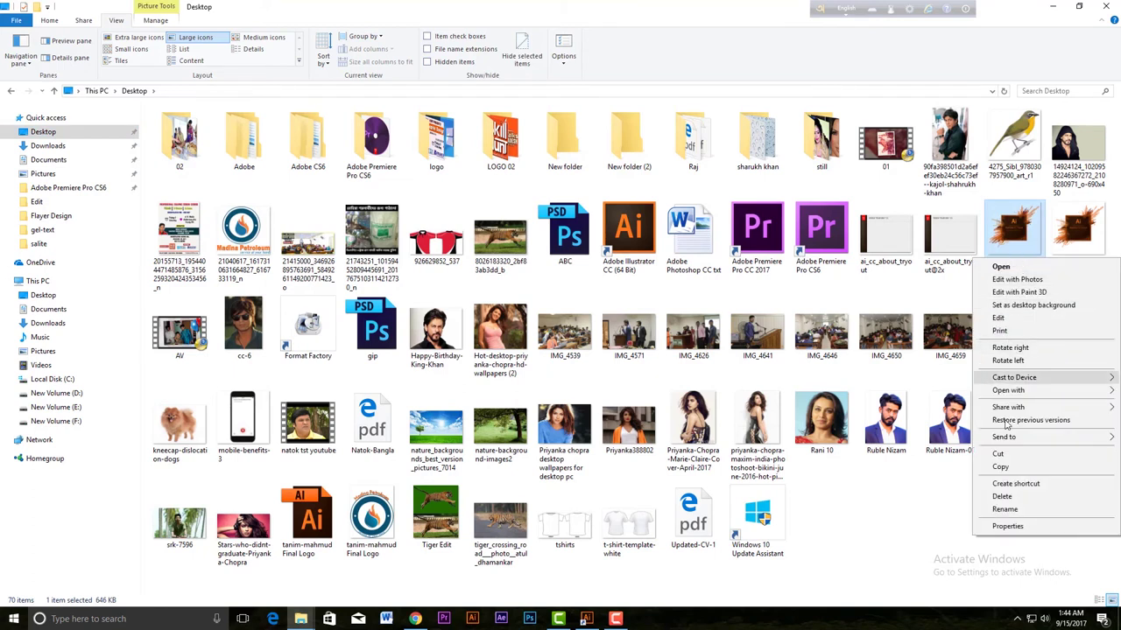
click(1005, 511)
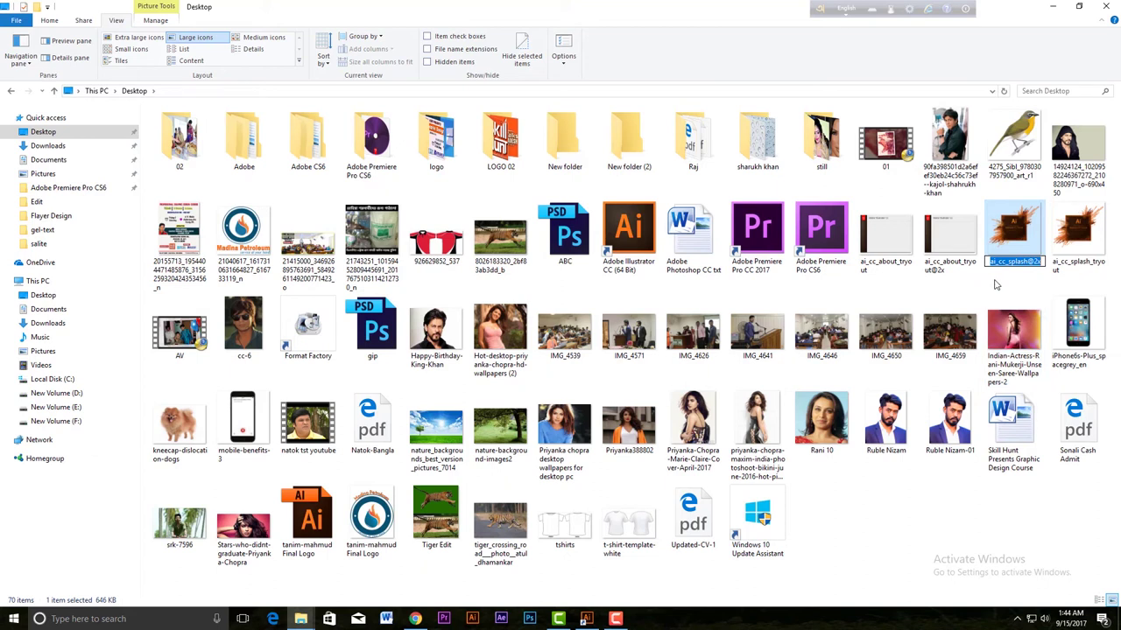
key(ctrl+v)
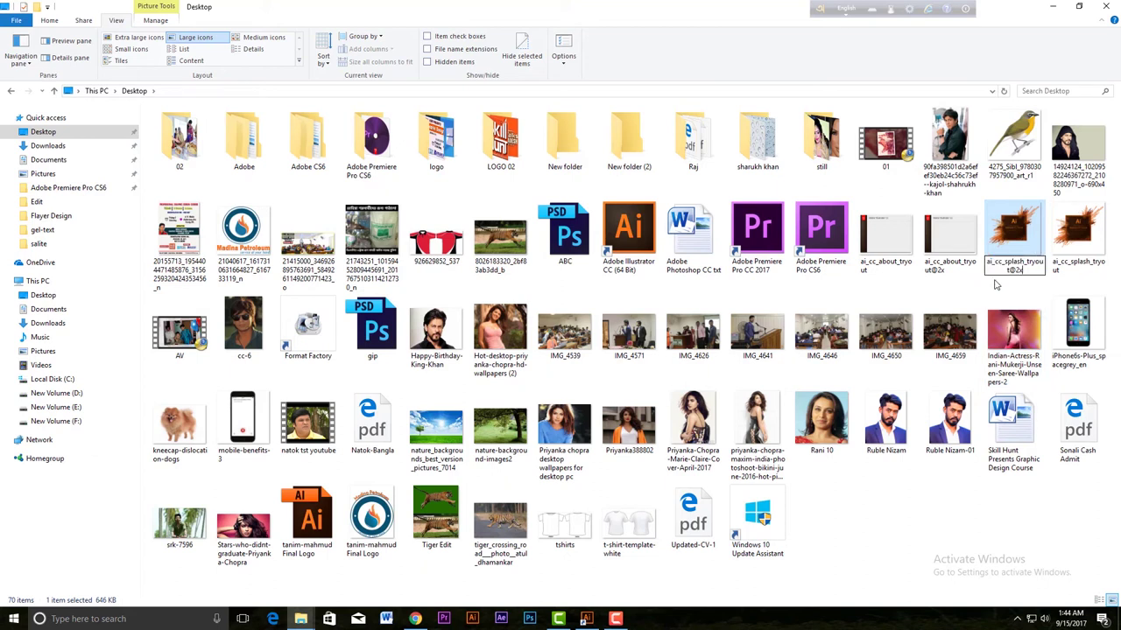
click(1003, 285)
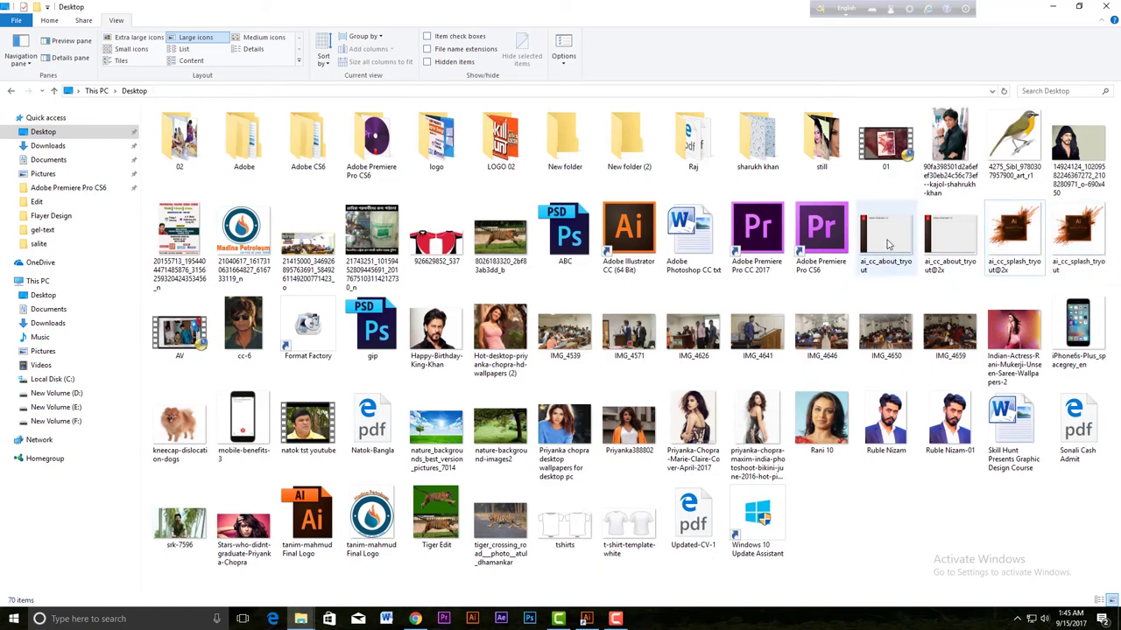
click(1059, 238)
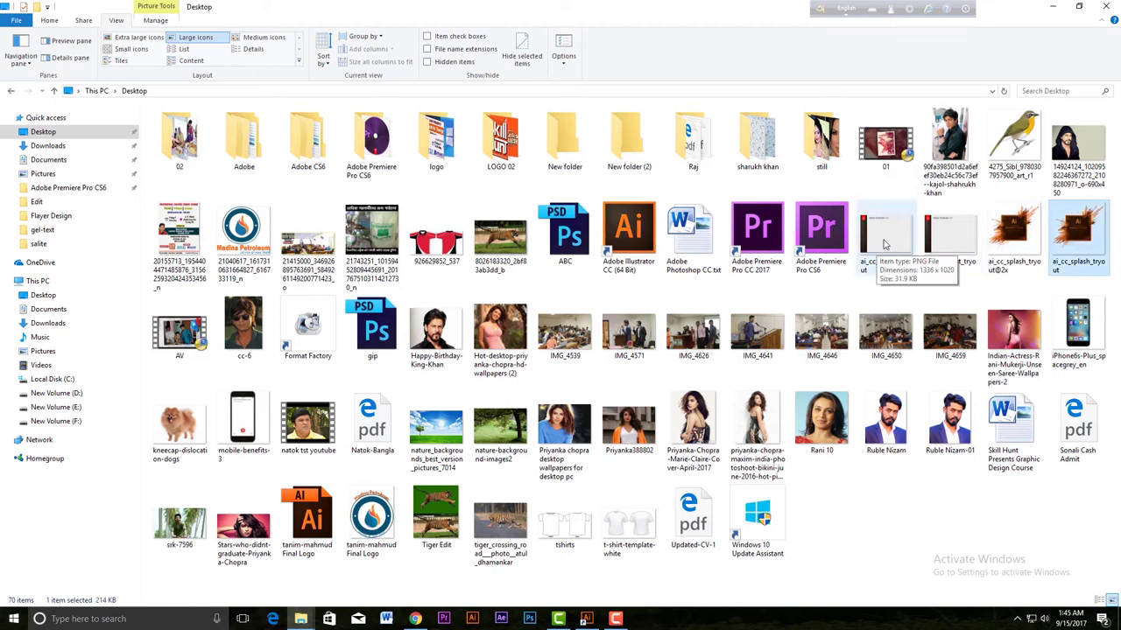
shift+click(884, 242)
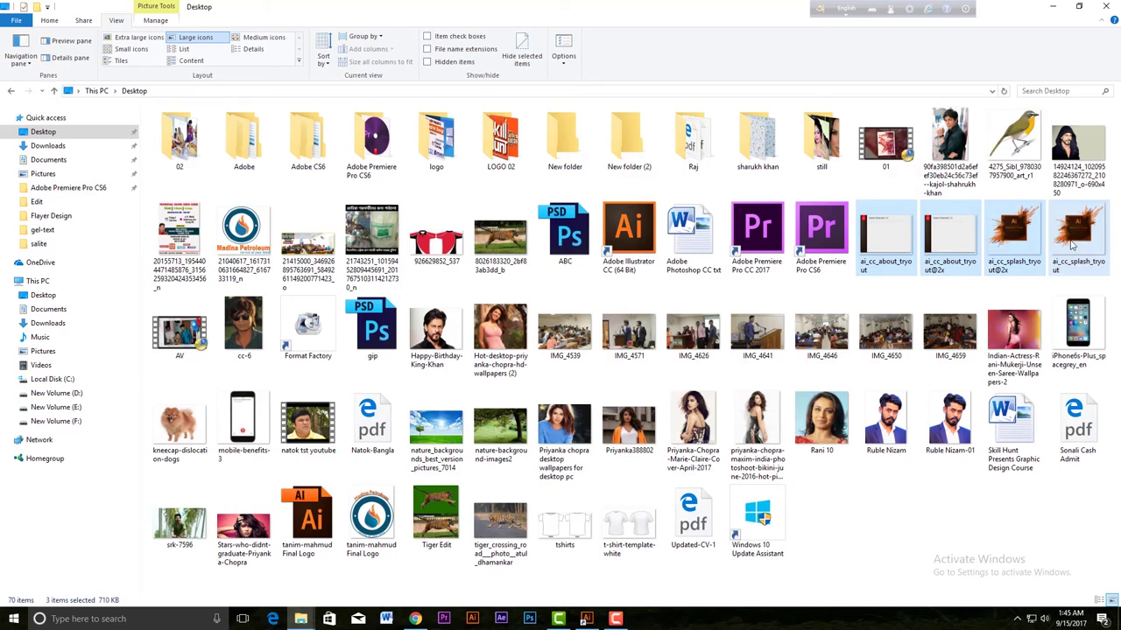
right_click(948, 247)
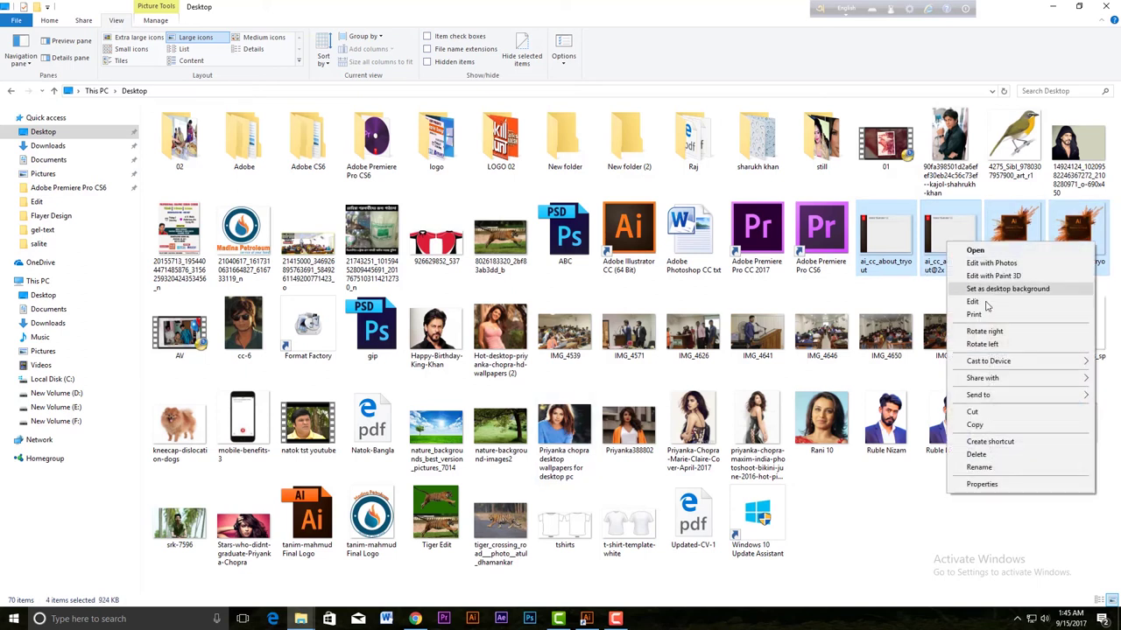
click(982, 417)
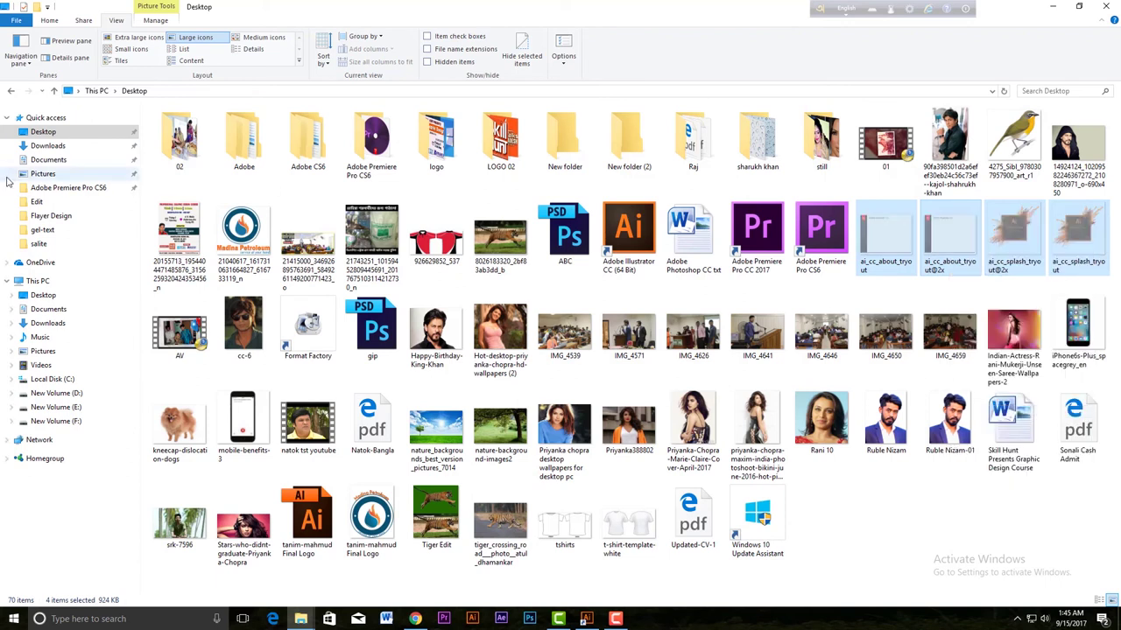
Return to the Illustrator Windows folder and delete ai_cc_about, ai_cc_about@2x, ai_cc_splash and ai_cc_splash@2x, granting administrator permission for each
click(11, 90)
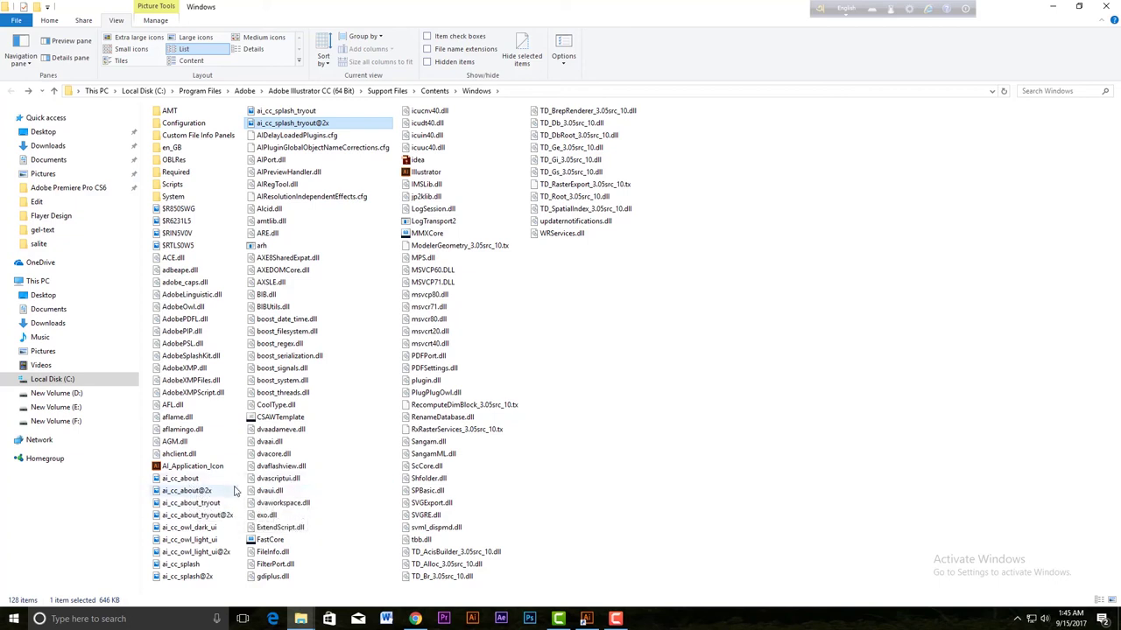
click(175, 481)
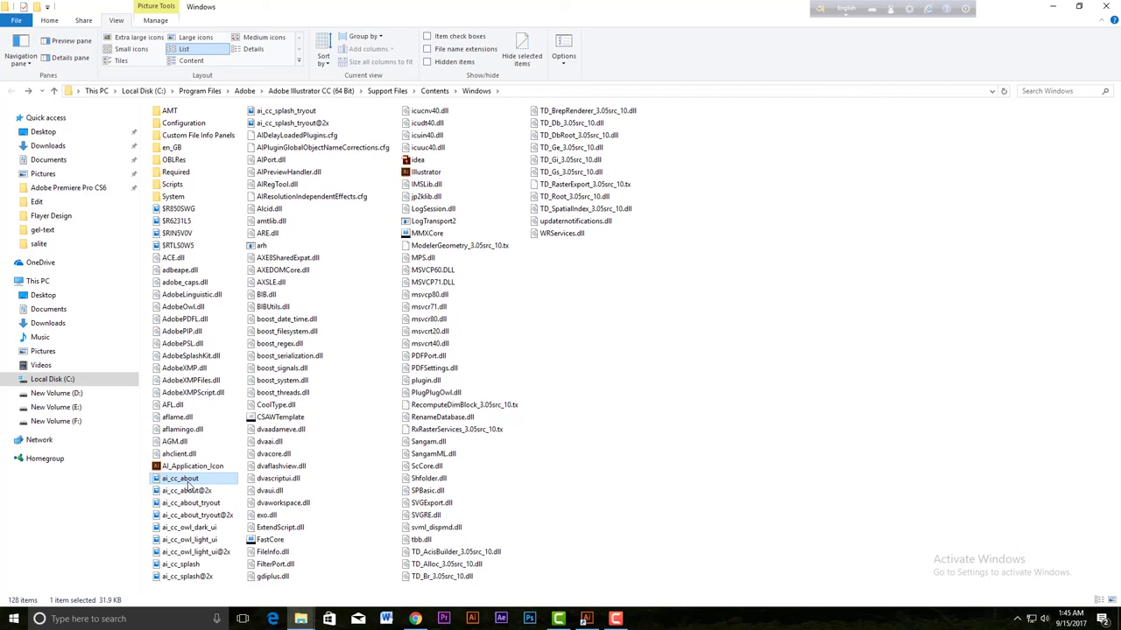
ctrl+click(186, 492)
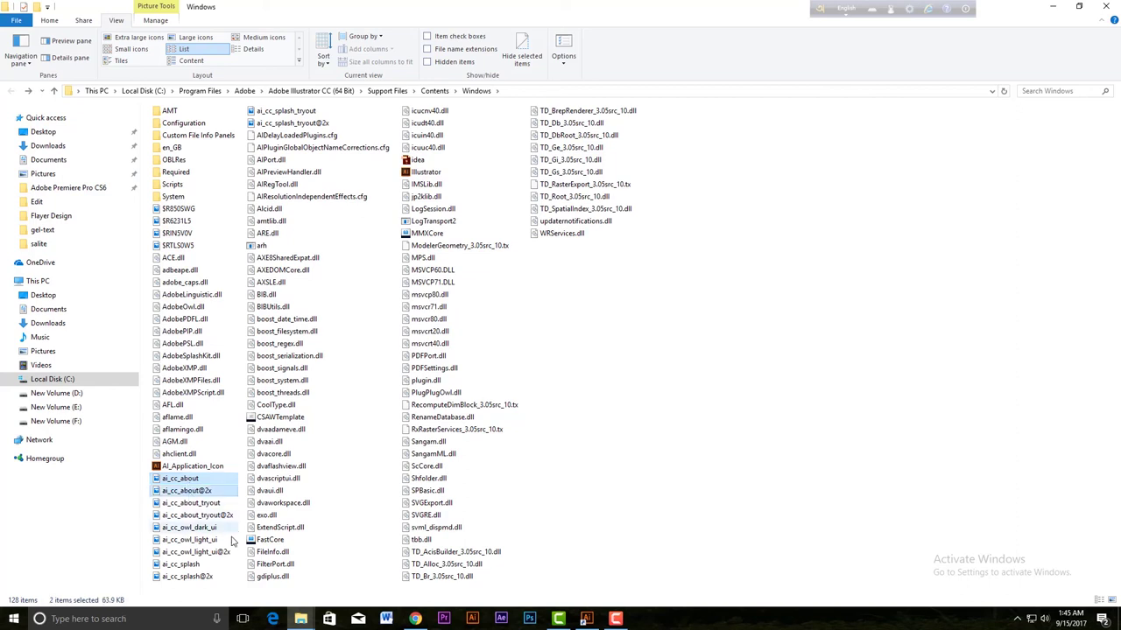
ctrl+click(182, 566)
ctrl+click(186, 577)
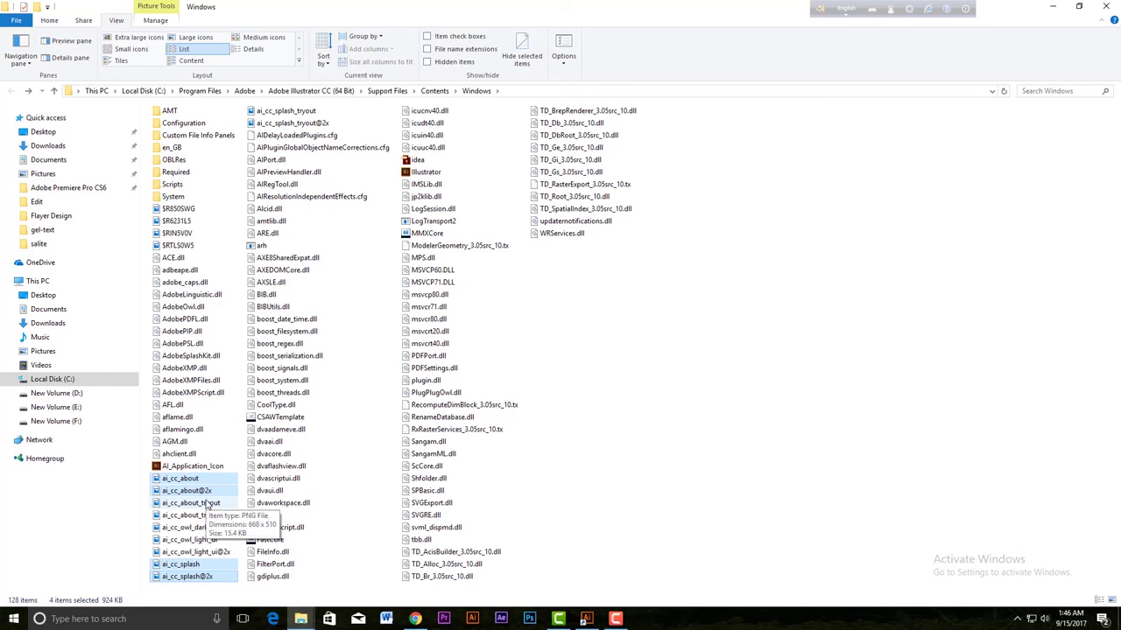
key(Delete)
click(535, 256)
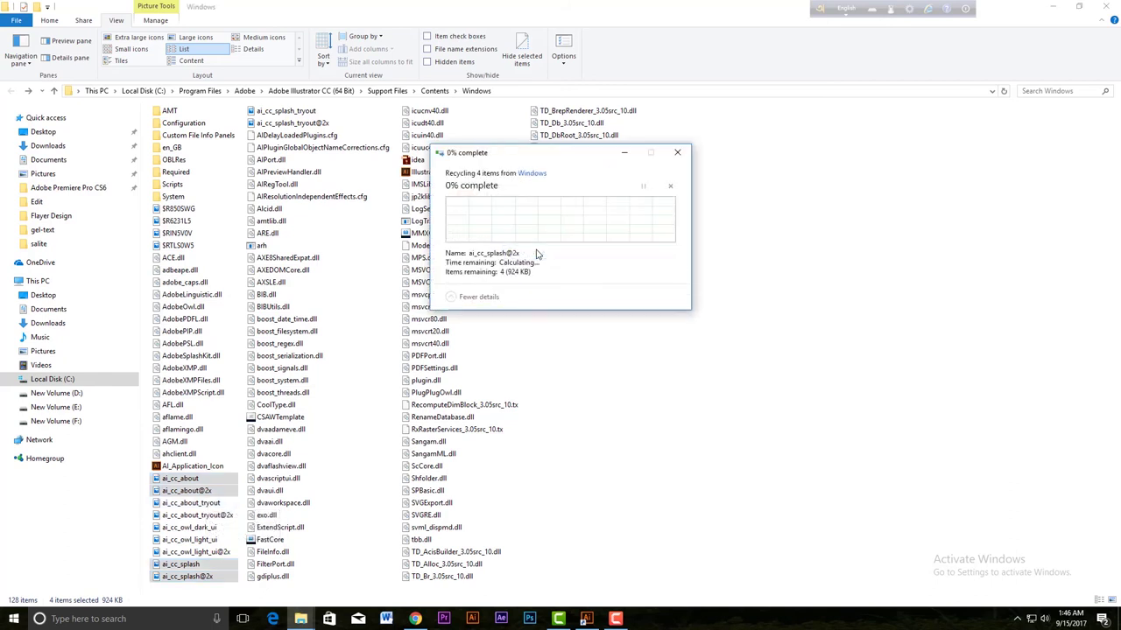
click(530, 251)
click(529, 251)
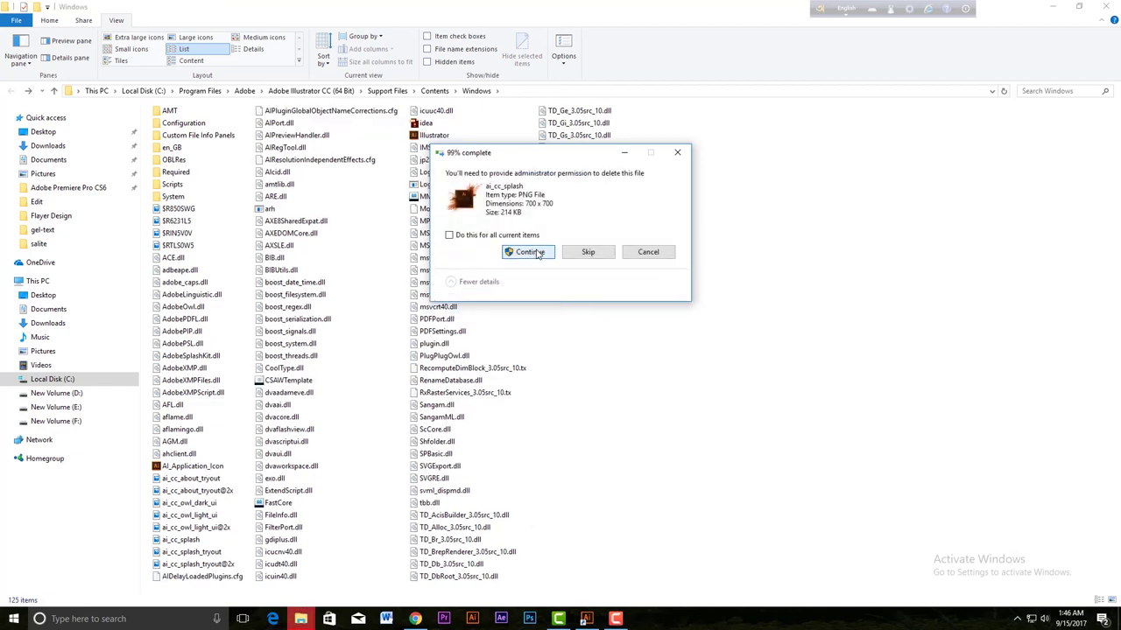
click(529, 253)
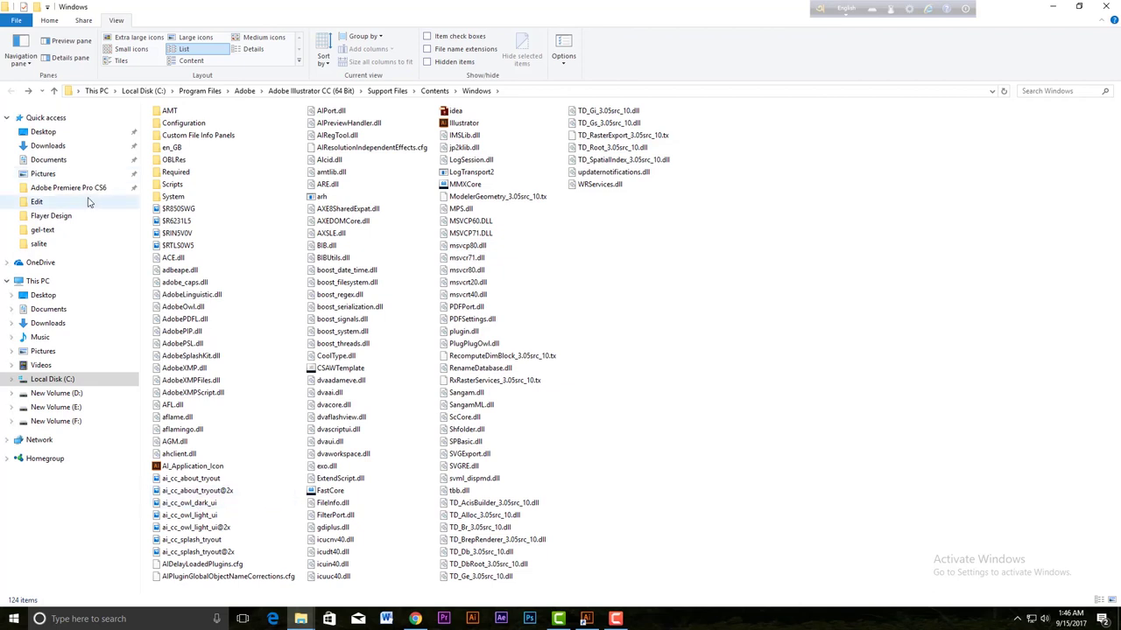
Go back to the Desktop folder and cut ai_cc_about_tryout, ai_cc_about_tryout@2x, ai_cc_splash_tryout and ai_cc_splash_tryout@2x
click(43, 131)
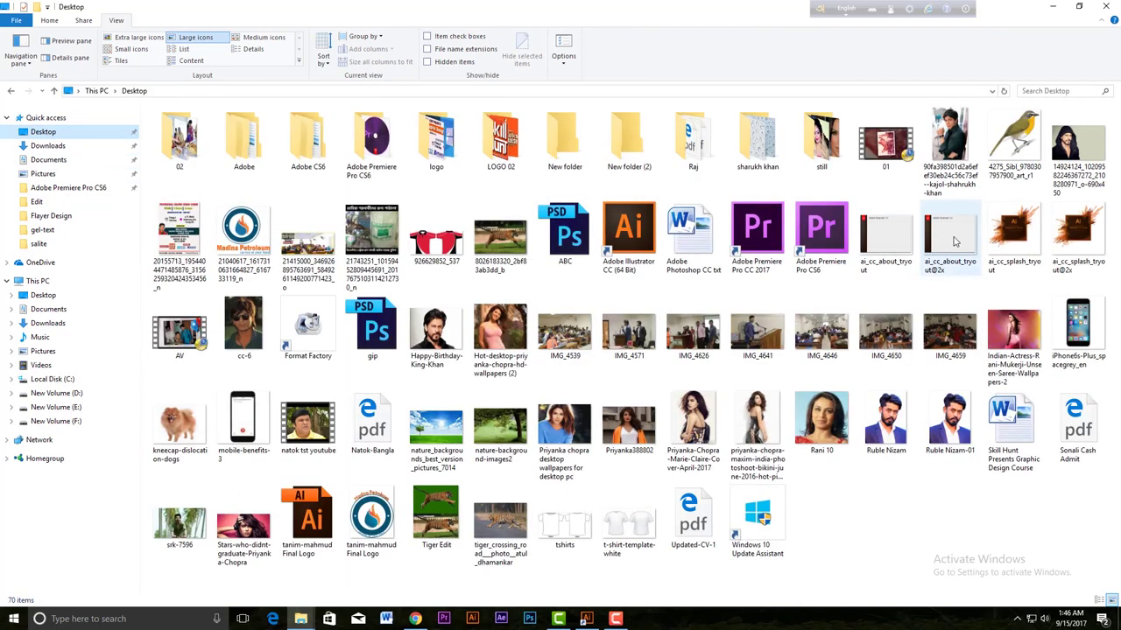
click(893, 247)
click(950, 250)
ctrl+click(910, 250)
ctrl+click(998, 247)
ctrl+click(1077, 245)
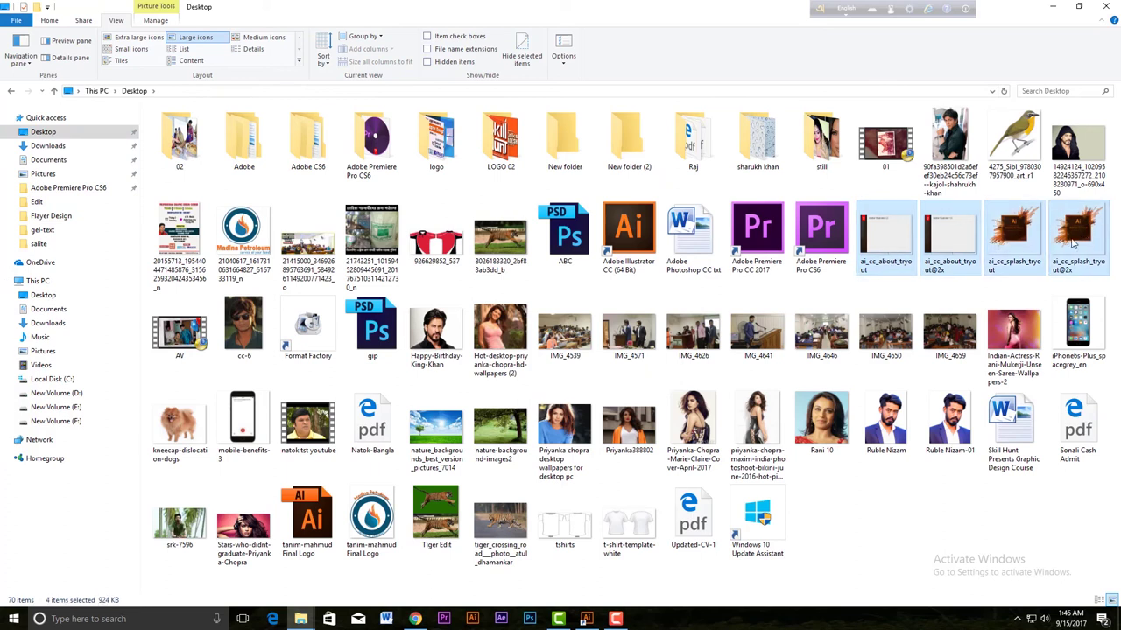
right_click(1073, 244)
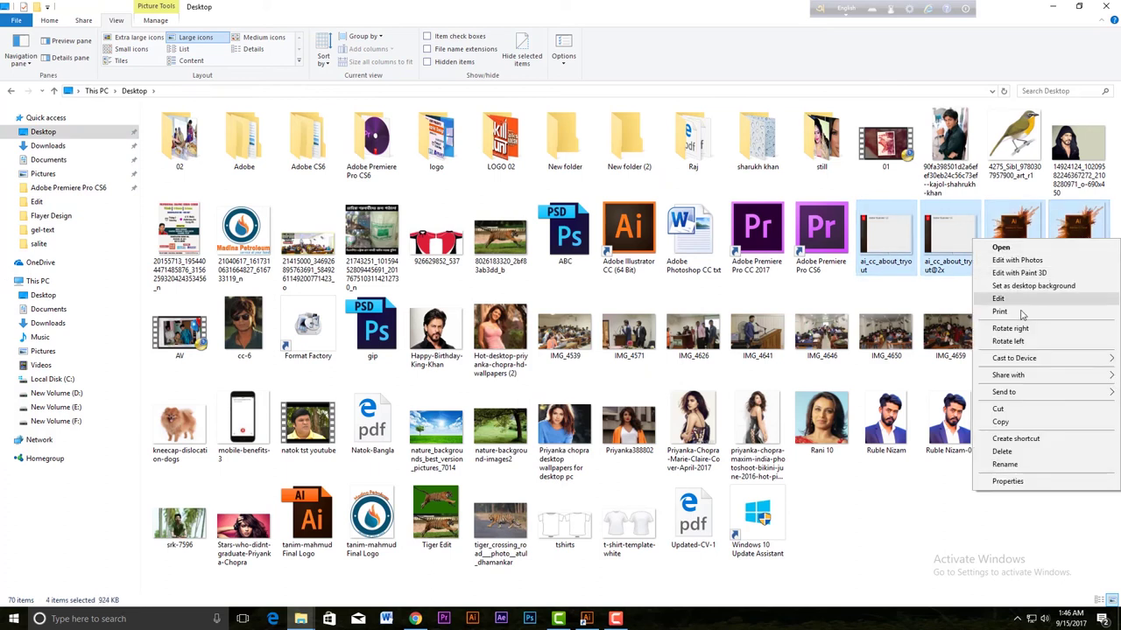
click(999, 409)
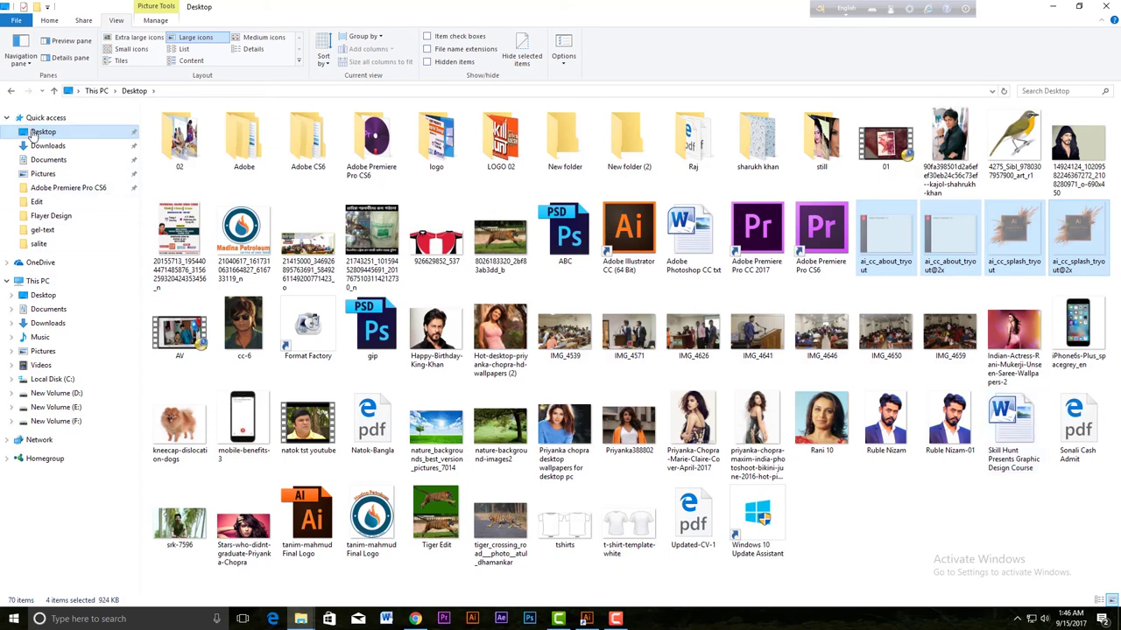
Paste the four cut images into the Illustrator Windows folder, replacing the files with the same names and granting administrator permission
click(10, 92)
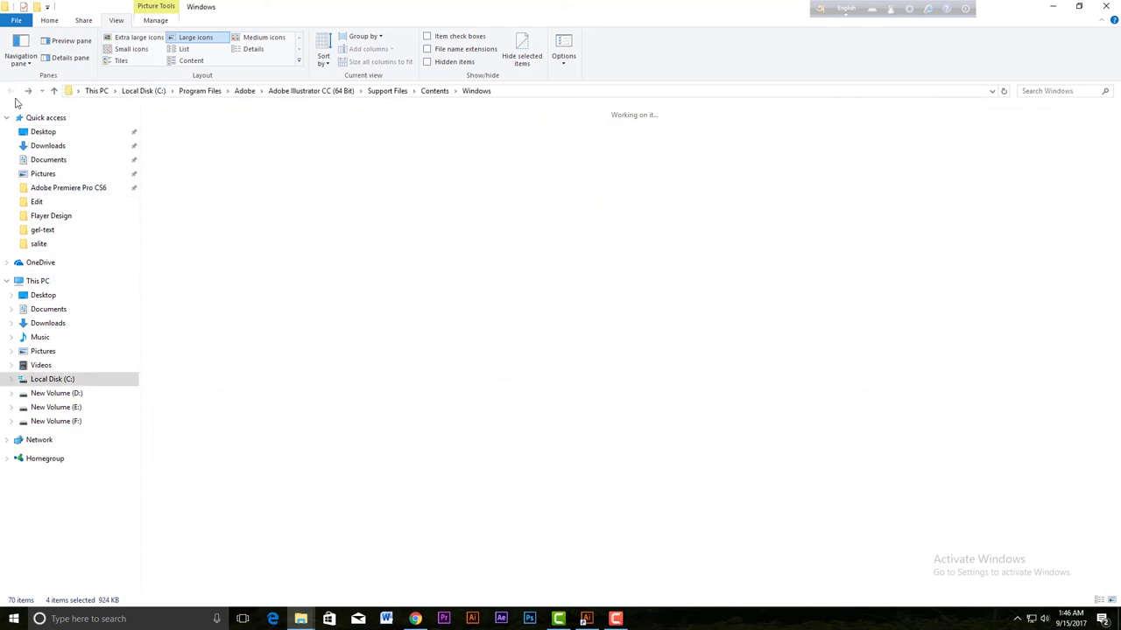
right_click(727, 265)
click(770, 363)
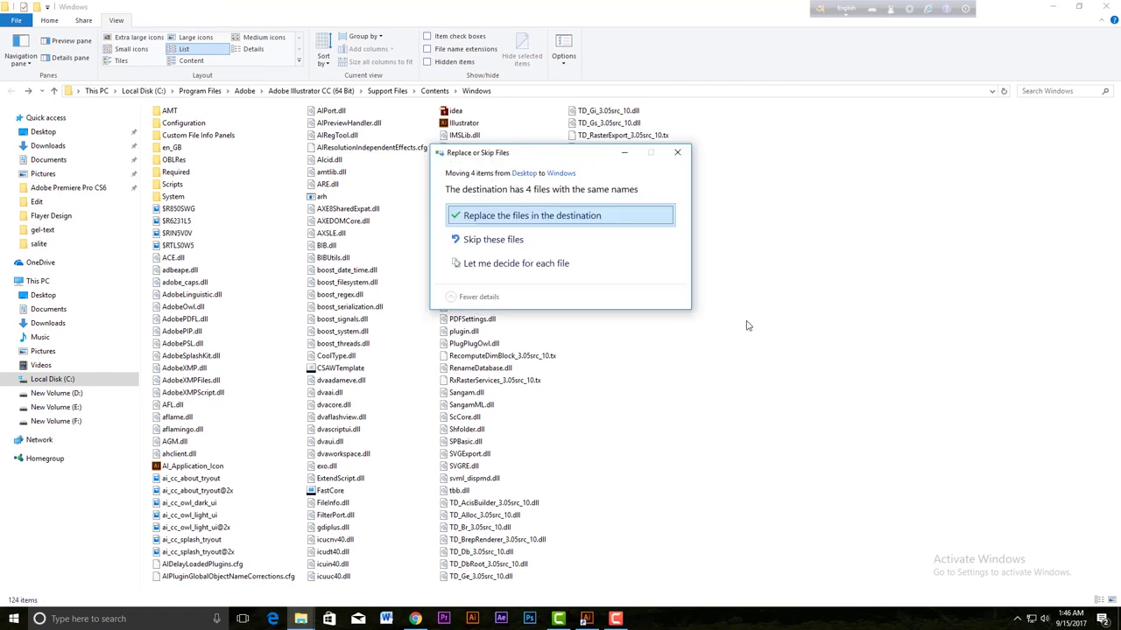
click(554, 218)
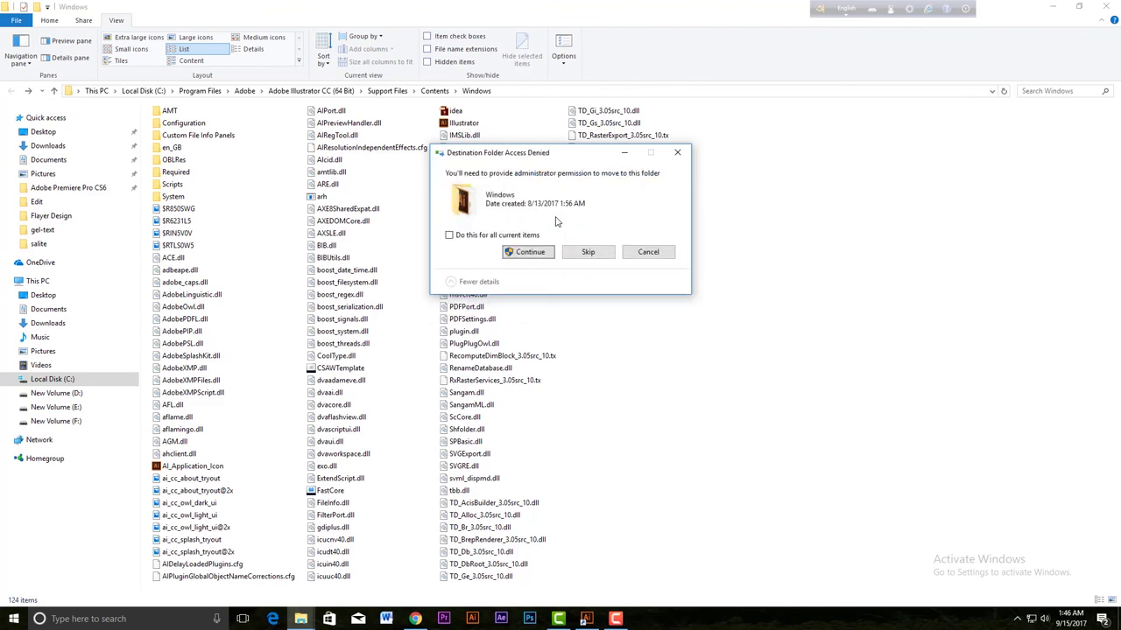
click(530, 252)
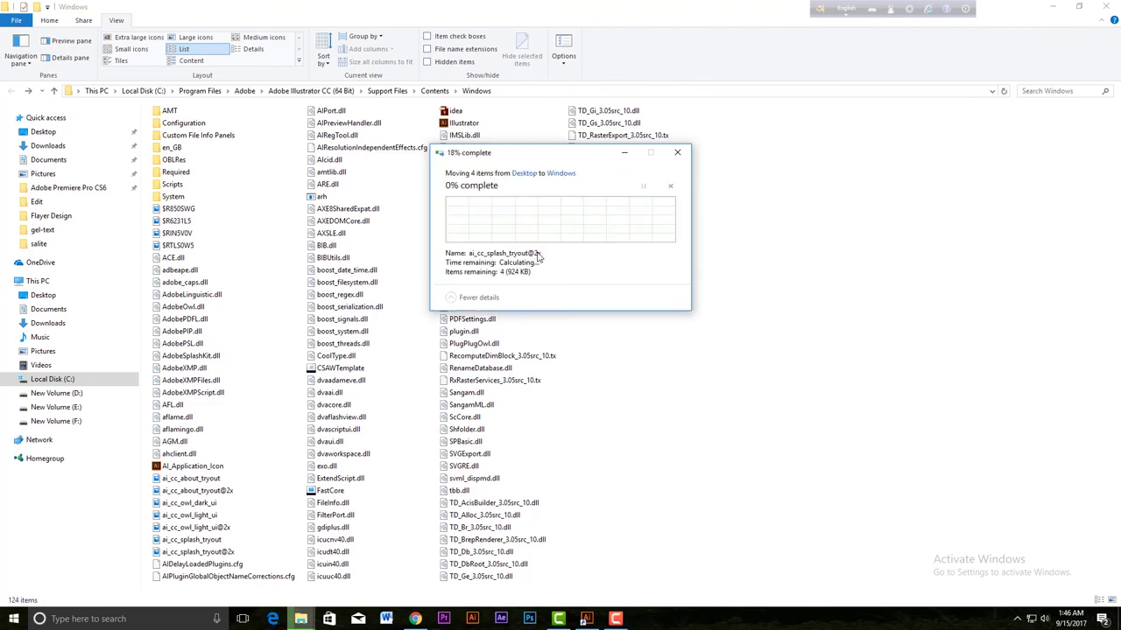
click(538, 254)
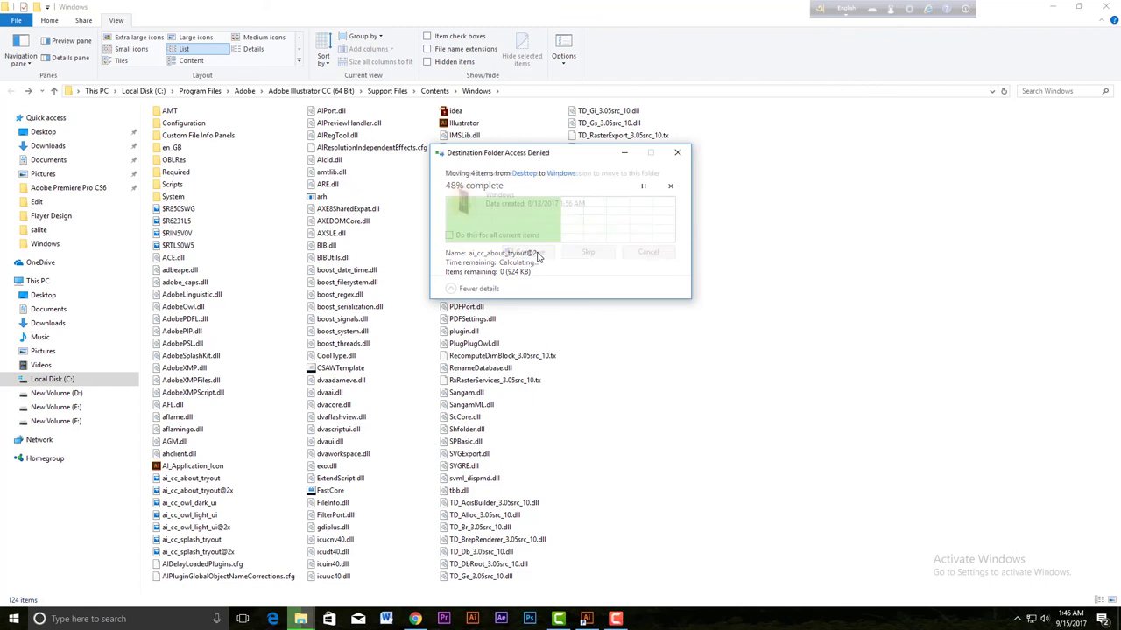
click(537, 254)
click(537, 254)
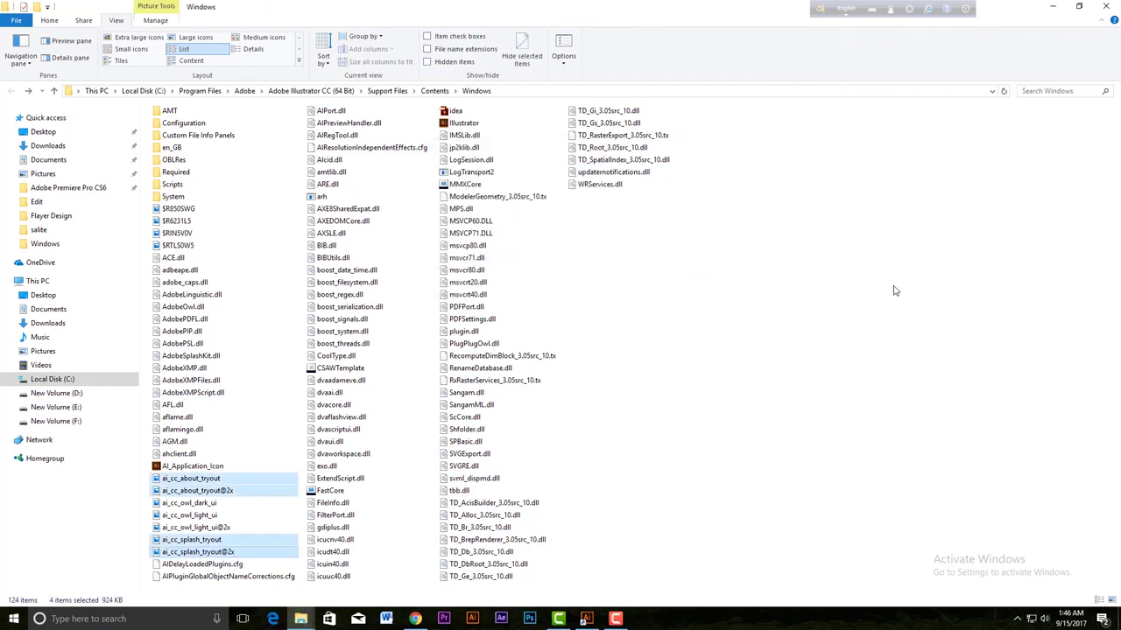
Show the Windows desktop and refresh it twice
key(super+d)
right_click(662, 300)
click(699, 350)
right_click(662, 324)
click(703, 370)
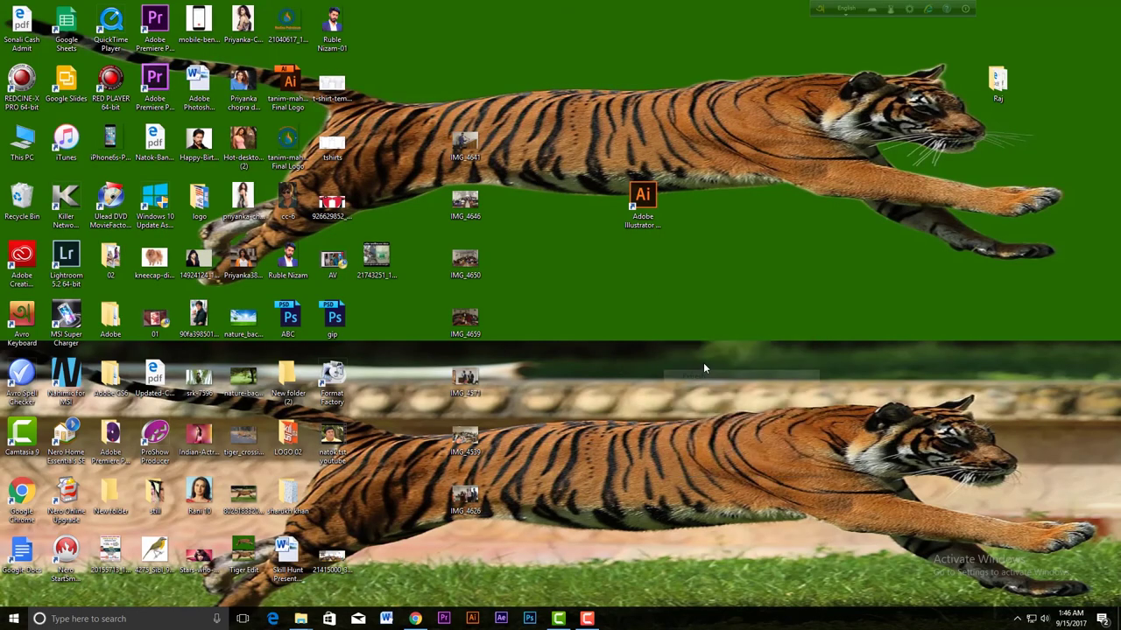
Launch Adobe Illustrator CC from its desktop shortcut and open its About screen to check the replaced image
click(640, 206)
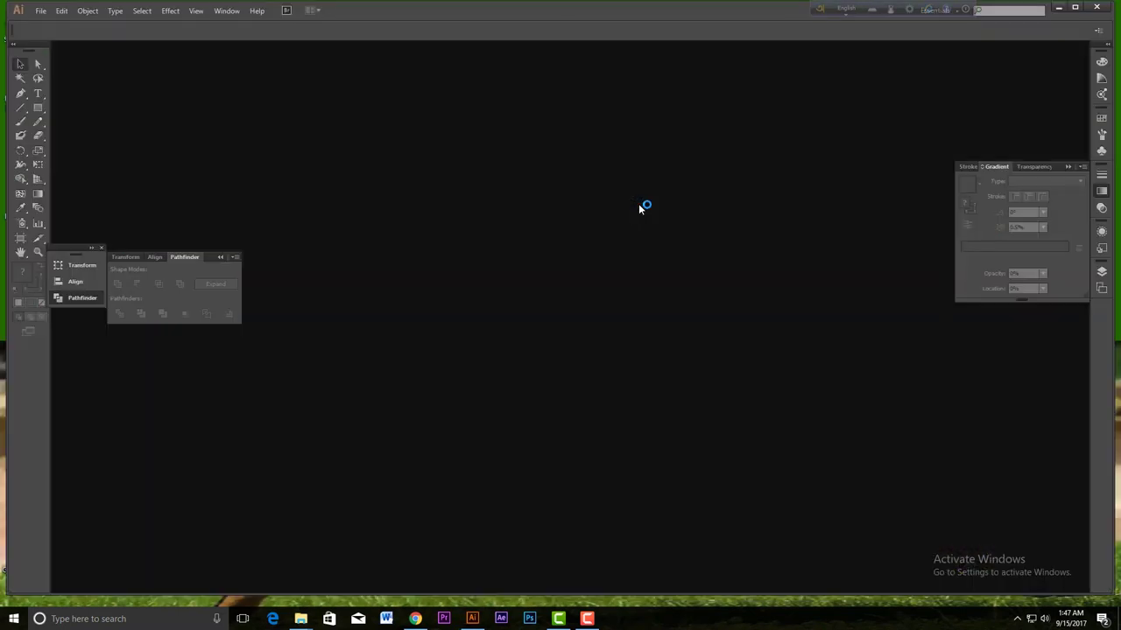
click(250, 13)
click(282, 115)
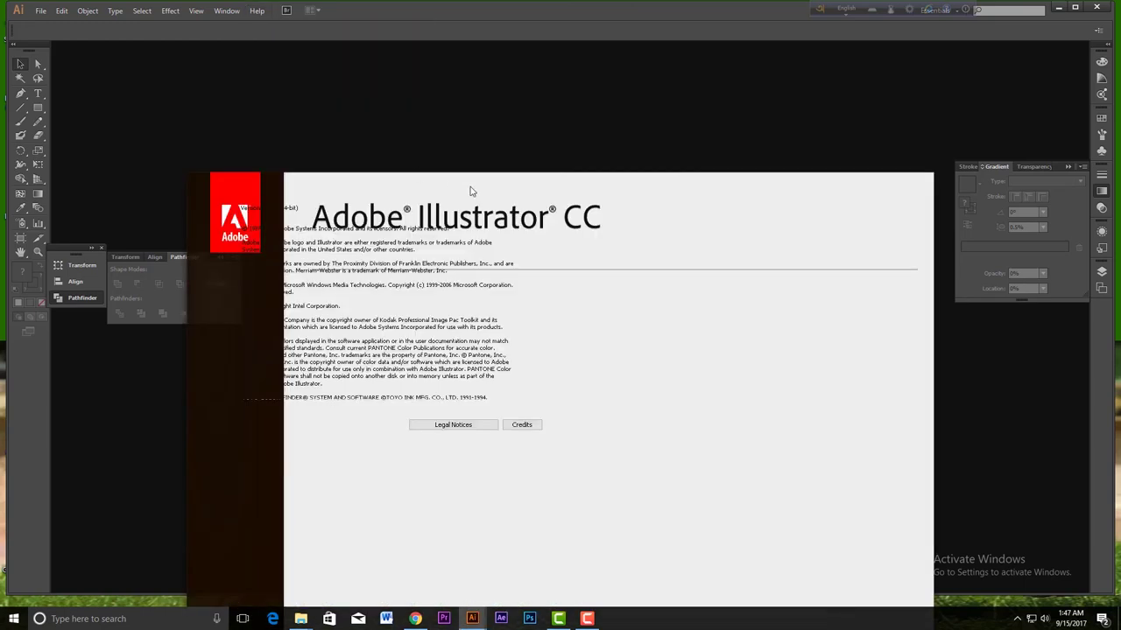